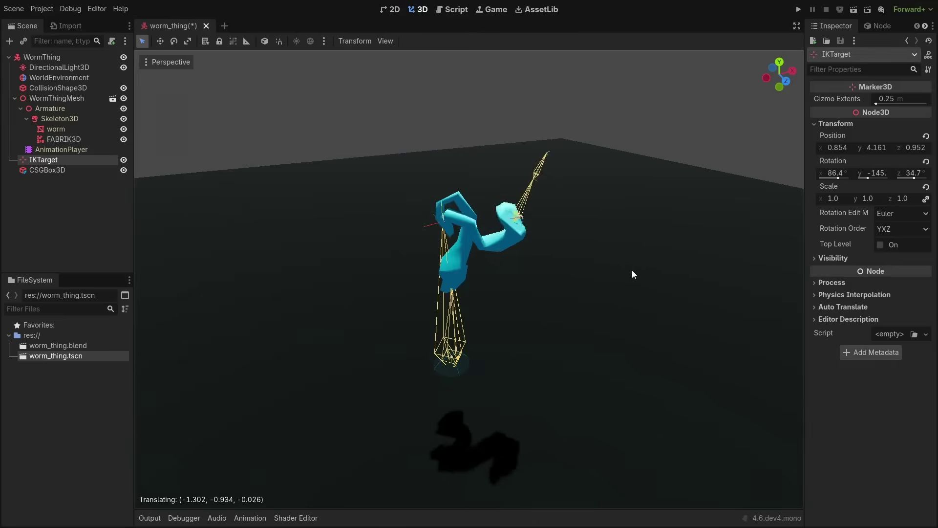
# - Drag the IK target to bend the limb, then take an ObjectDB snapshot in the profiler
pyautogui.moveTo(632, 273); pyautogui.dragTo(661, 336)
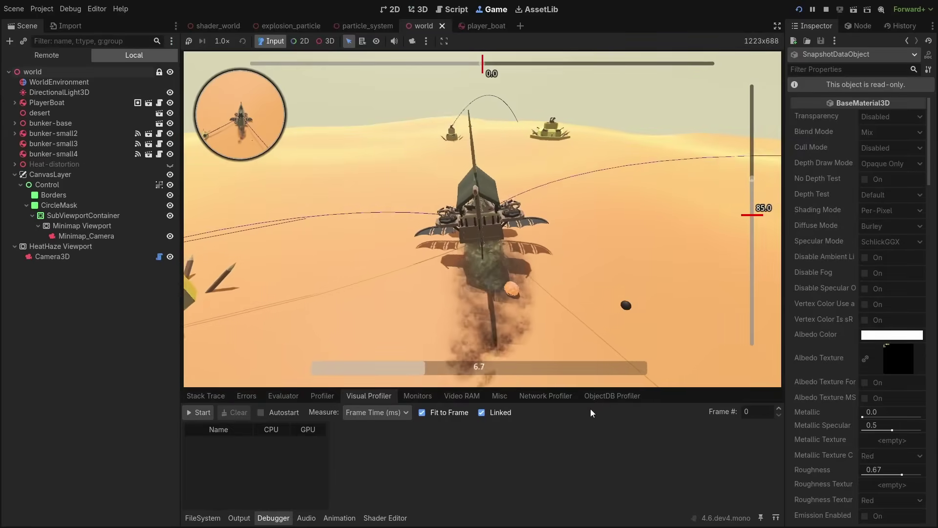
pyautogui.click(603, 398)
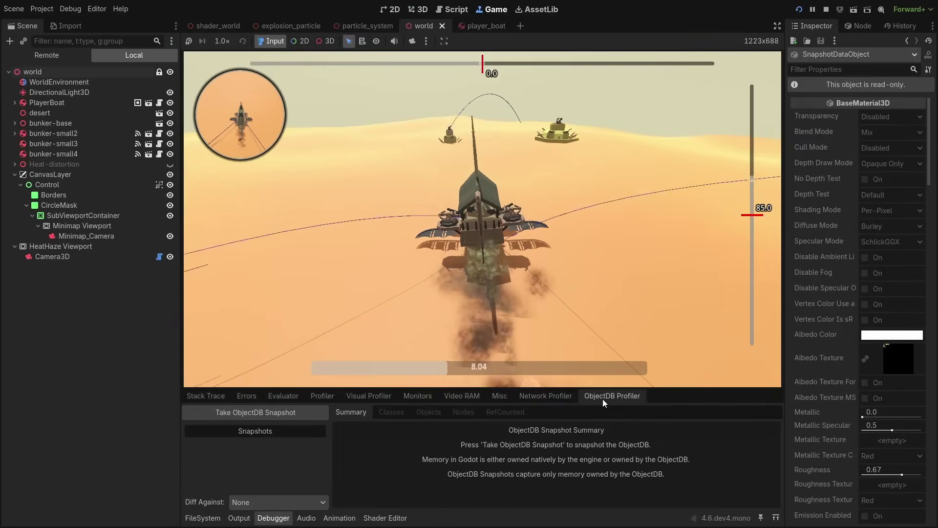
pyautogui.click(287, 412)
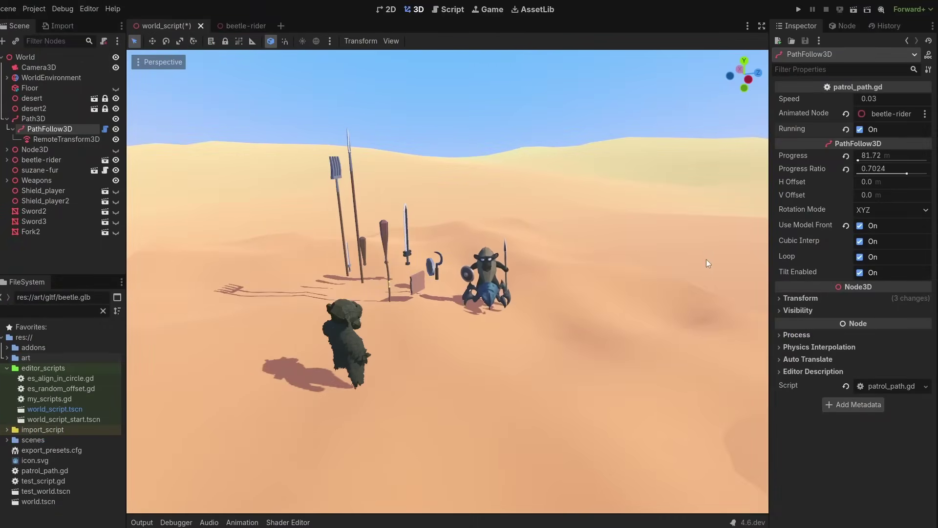
# - Check the Input Map actions in Project Settings, then drag TargetIK so the barbarian's arm follows
pyautogui.hotkey('ctrl', ',')
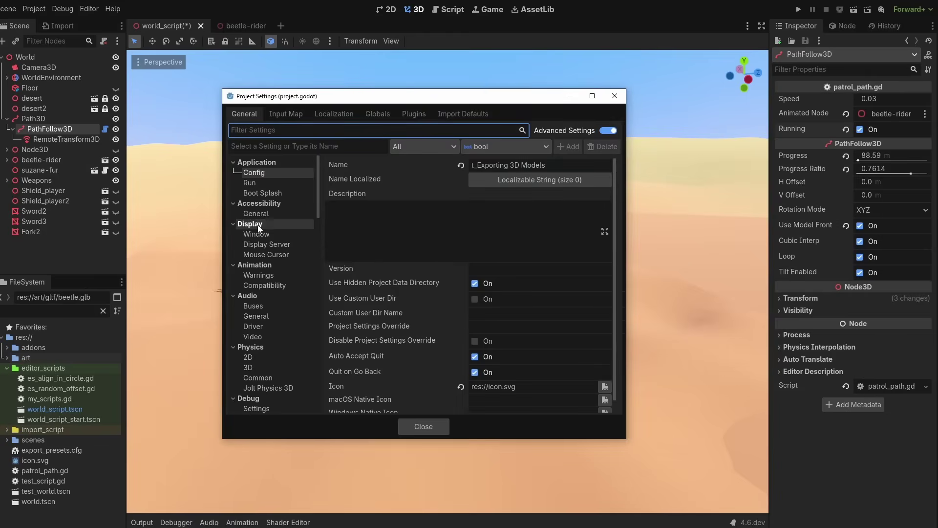
pyautogui.click(277, 113)
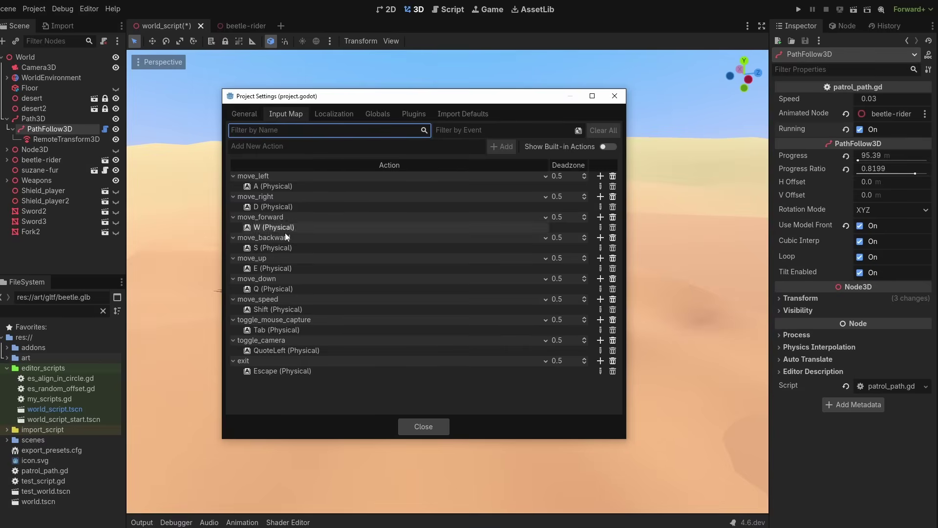
pyautogui.click(419, 420)
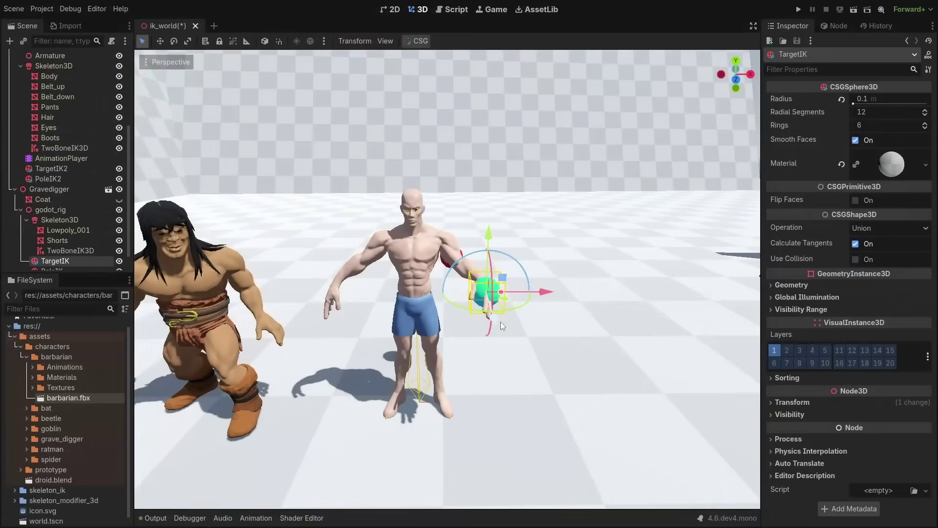
pyautogui.moveTo(500, 322)
pyautogui.mouseDown()
pyautogui.moveTo(520, 324)
pyautogui.moveTo(543, 273)
pyautogui.moveTo(489, 298)
pyautogui.moveTo(495, 315)
pyautogui.mouseUp()
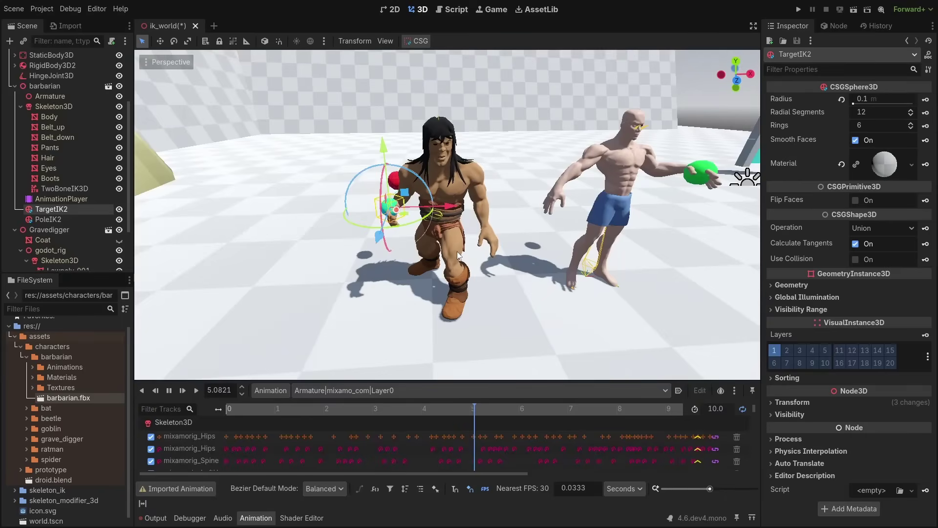
# - Move TargetIK2 to the barbarian's hand, then add a FABRIK3D node under the worm's Skeleton3D
pyautogui.press('g')
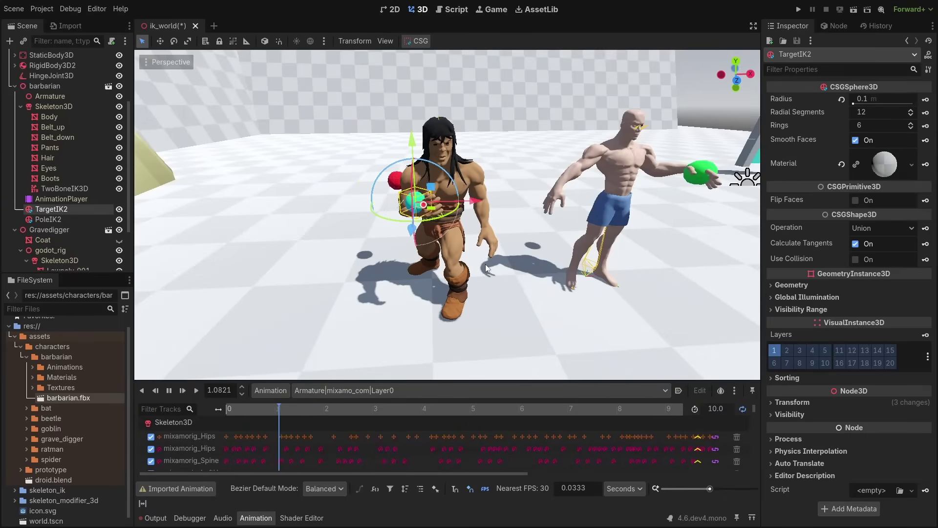
pyautogui.press('g')
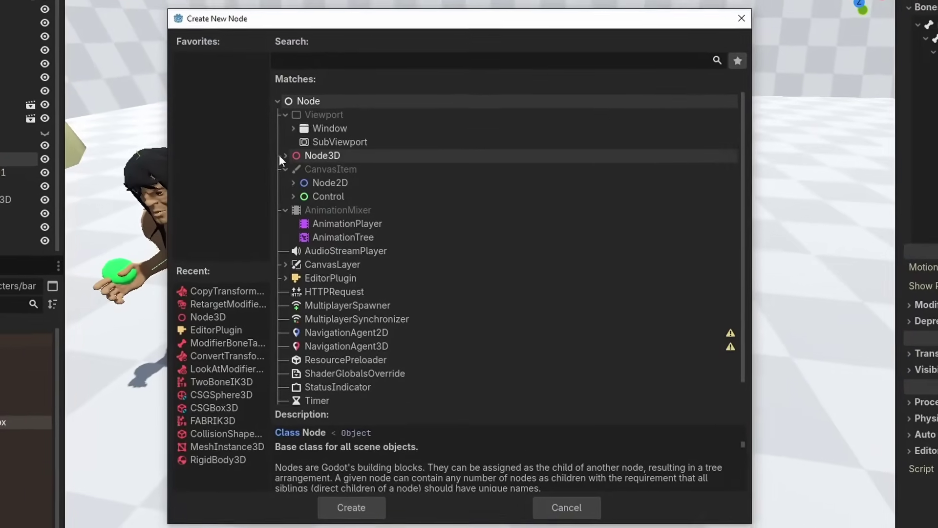
pyautogui.click(285, 155)
pyautogui.click(291, 165)
pyautogui.click(300, 196)
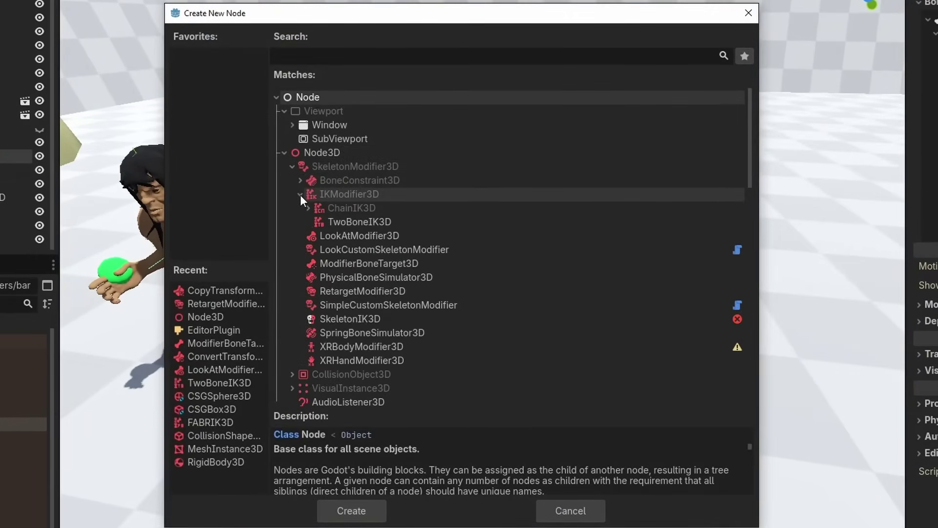
pyautogui.click(308, 208)
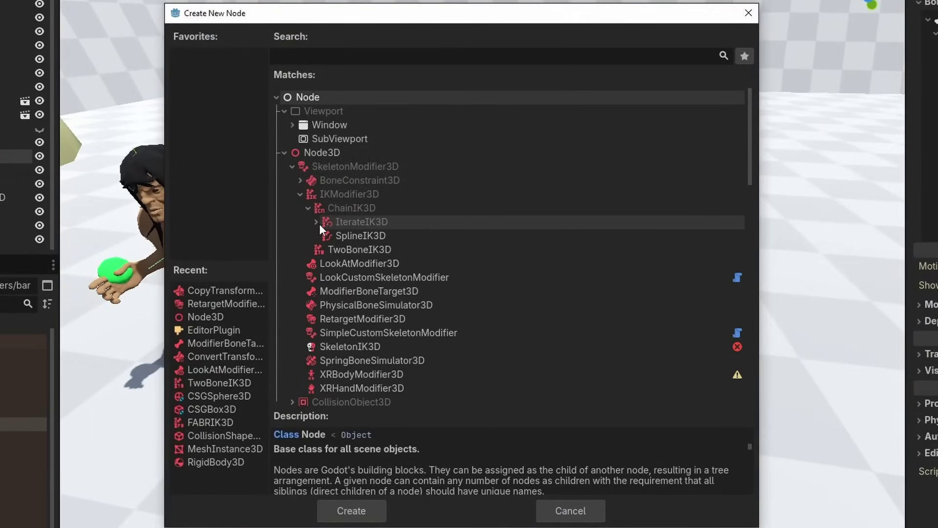
pyautogui.click(316, 221)
pyautogui.doubleClick(380, 253)
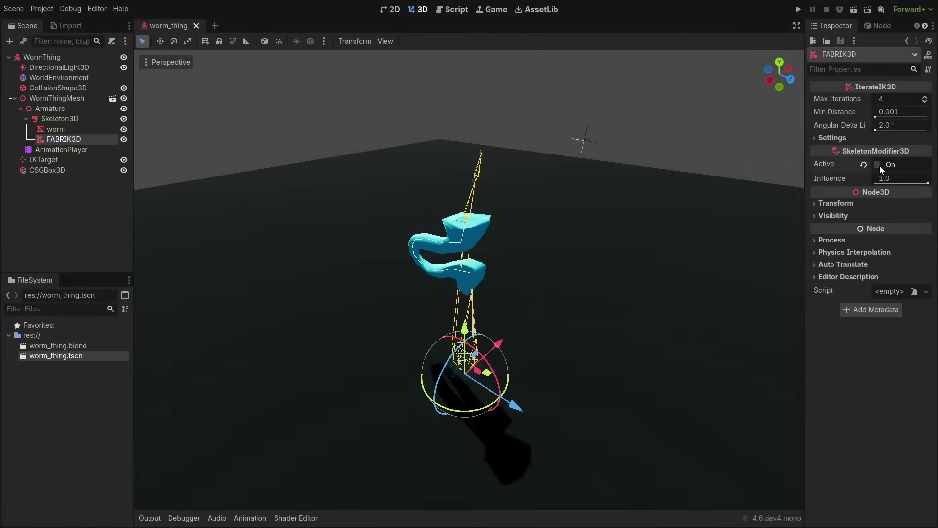
# - Enable Active on the FABRIK3D modifier and drag IKTarget so the worm bends after it
pyautogui.click(878, 166)
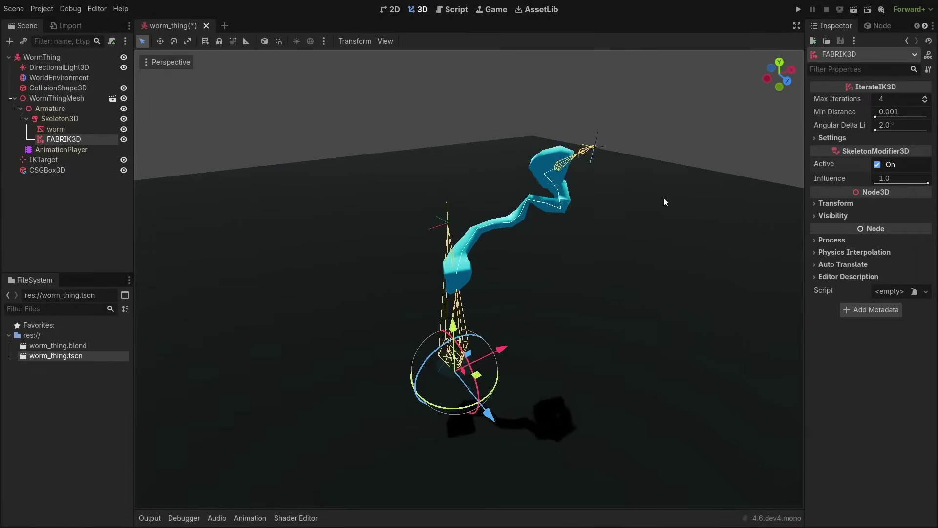
pyautogui.moveTo(600, 208); pyautogui.dragTo(644, 265)
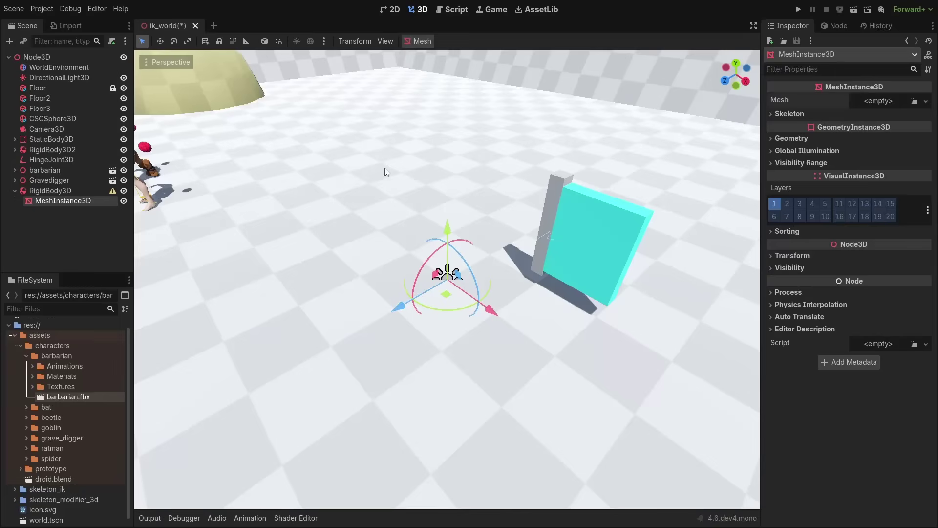
# - Assign a new CapsuleMesh to the mesh instance and lift it above the floor
pyautogui.click(863, 101)
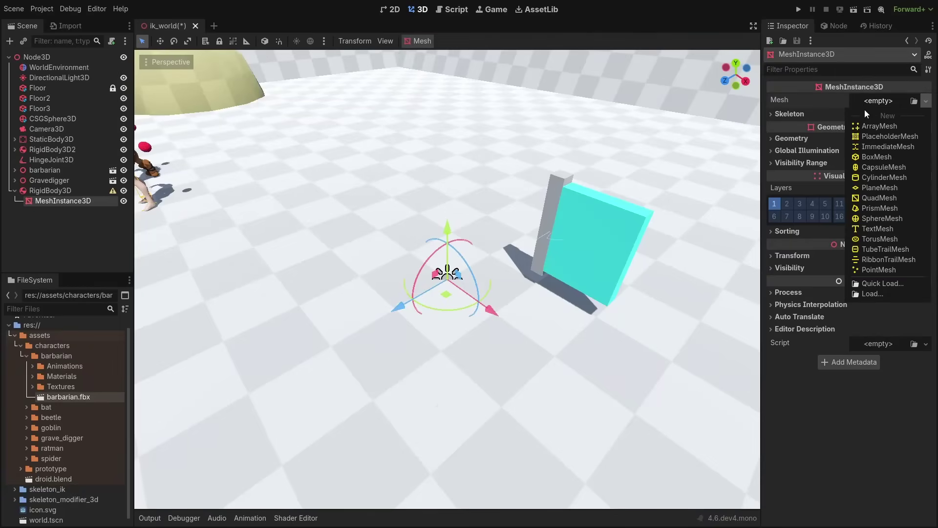
pyautogui.click(874, 166)
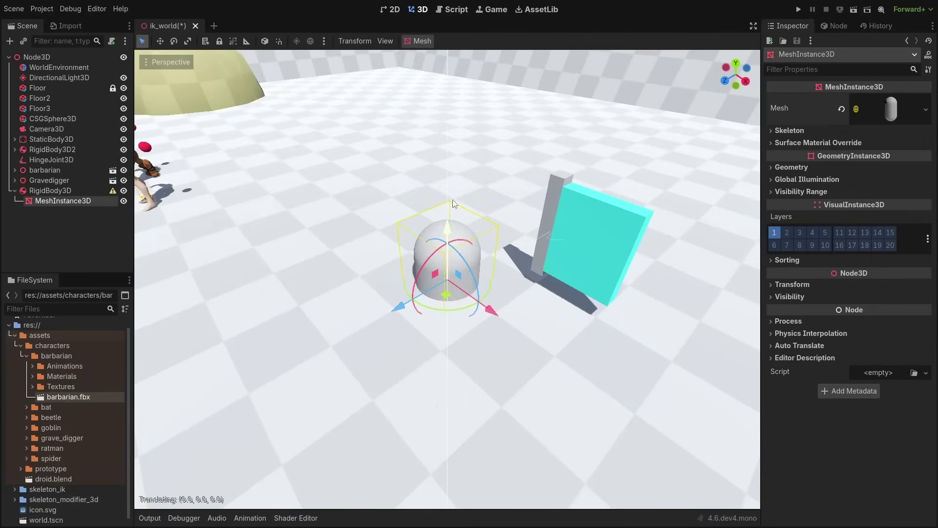
pyautogui.moveTo(454, 203); pyautogui.dragTo(454, 181)
# - Create a primitive collision shape from the capsule mesh and inspect its dimensions
pyautogui.click(419, 42)
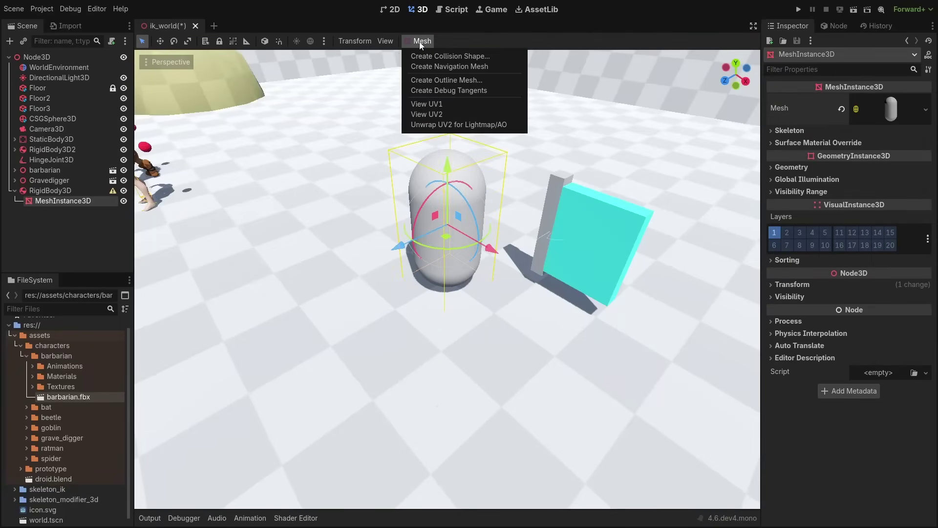
pyautogui.click(431, 55)
pyautogui.click(315, 266)
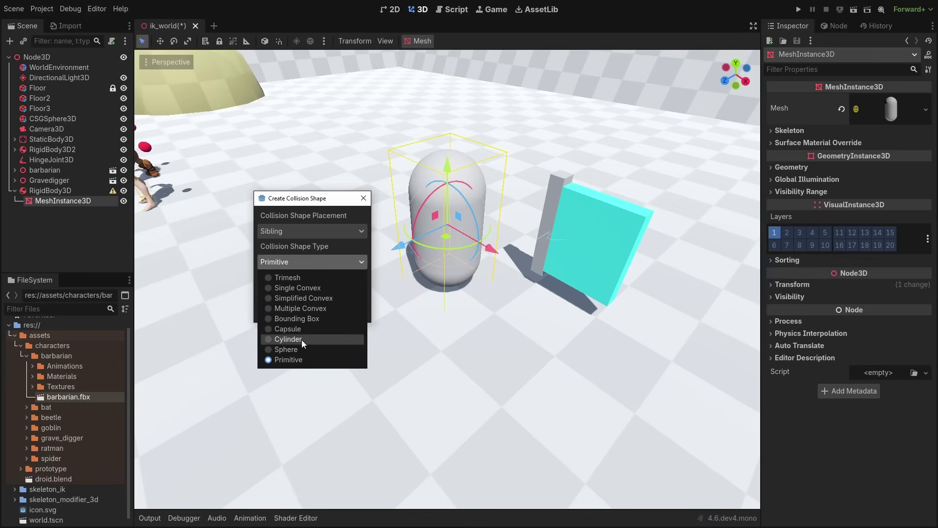
pyautogui.click(298, 362)
pyautogui.click(298, 309)
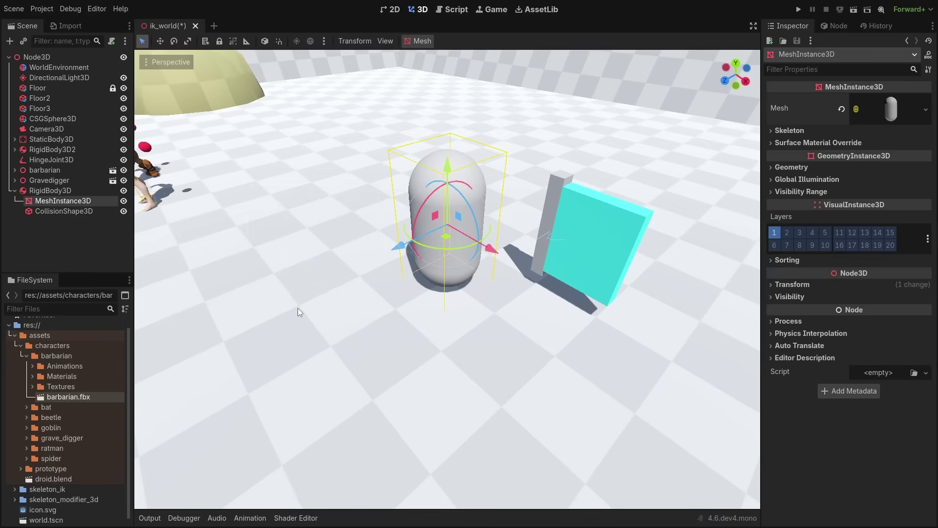
pyautogui.click(86, 212)
pyautogui.click(892, 101)
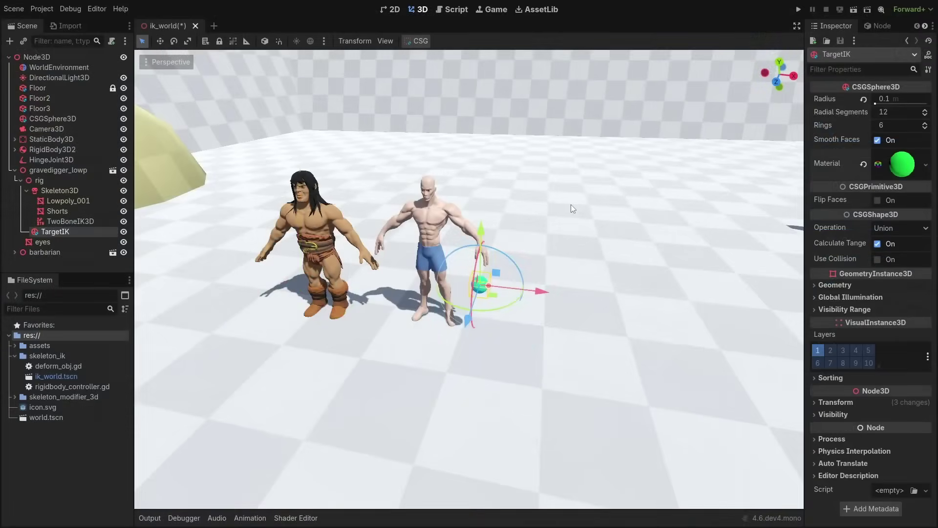
# - Duplicate TargetIK, give the copy a unique material with albedo ff1414, then rotate Box23
pyautogui.hotkey('ctrl', 'd')
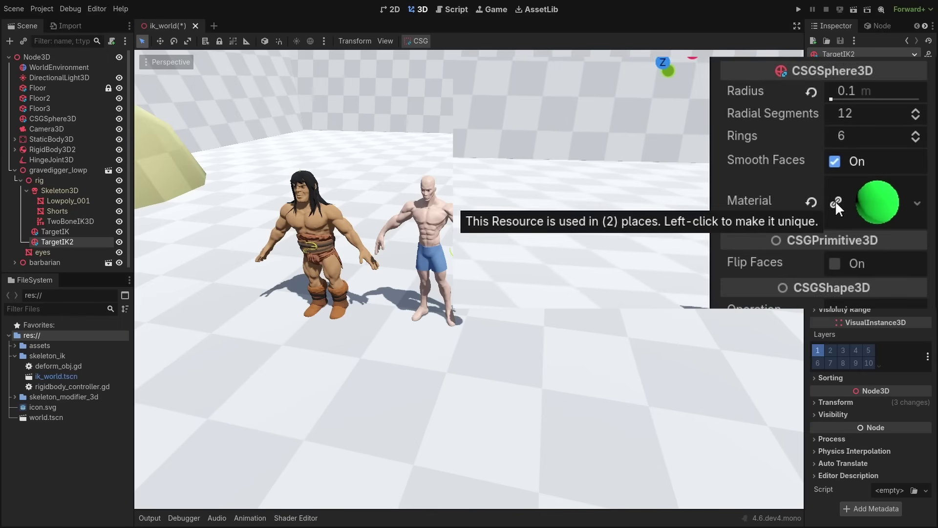
pyautogui.click(834, 200)
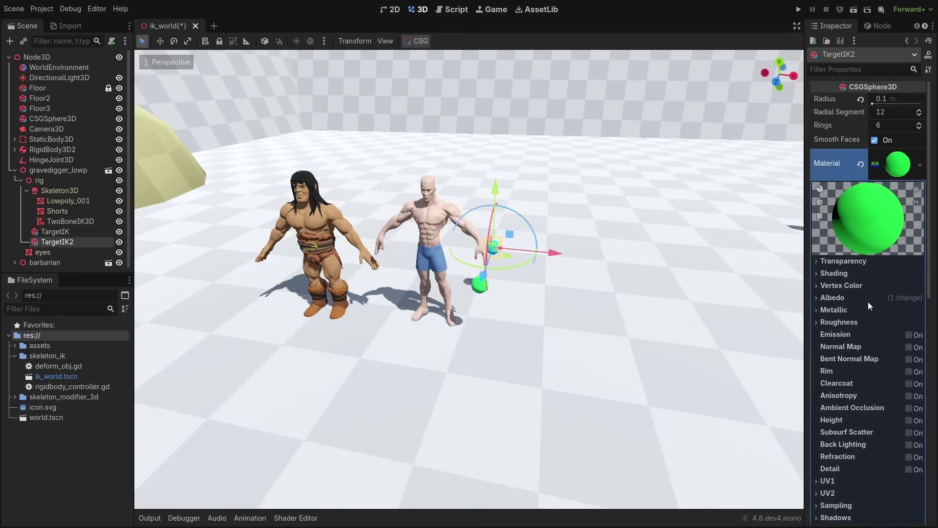
pyautogui.click(869, 302)
pyautogui.click(897, 309)
pyautogui.write('ff1414')
pyautogui.press('Return')
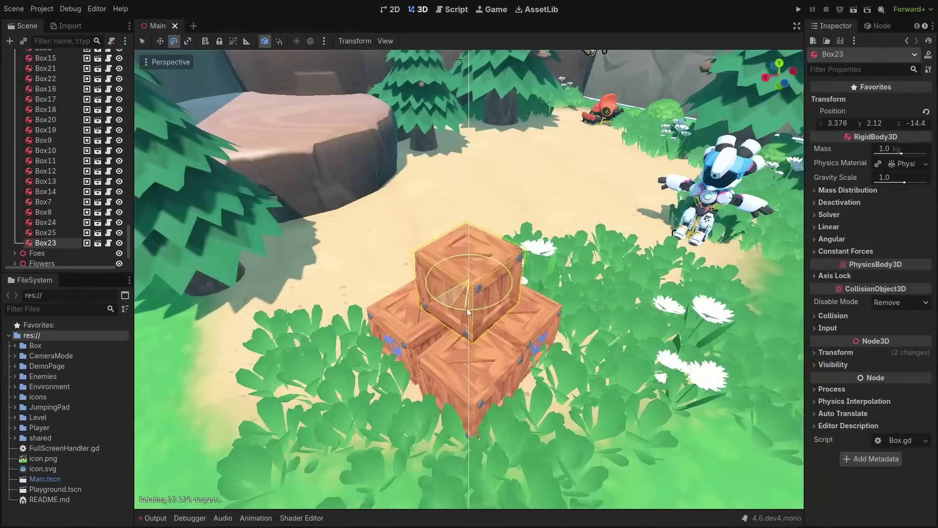
pyautogui.moveTo(467, 308); pyautogui.dragTo(516, 259)
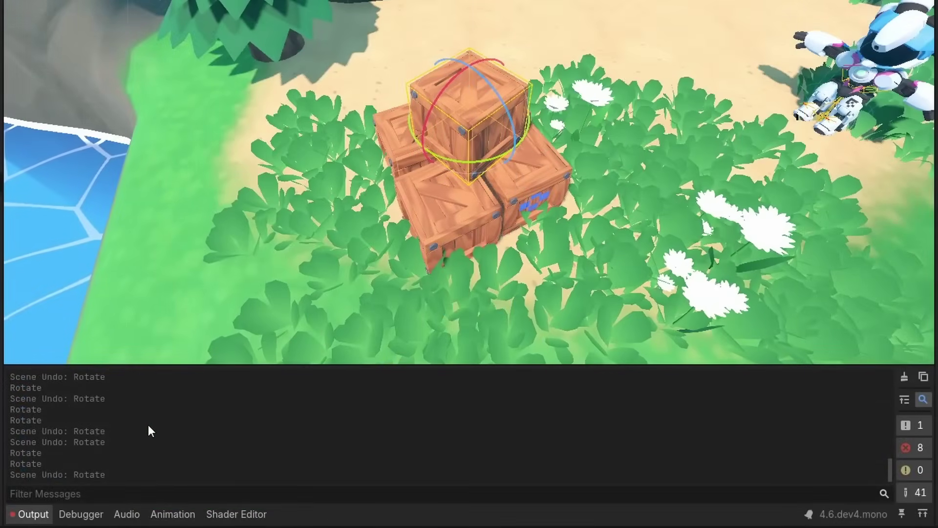
# - Select the undo lines in the output and run a project-wide search for export
pyautogui.moveTo(148, 430); pyautogui.dragTo(131, 465)
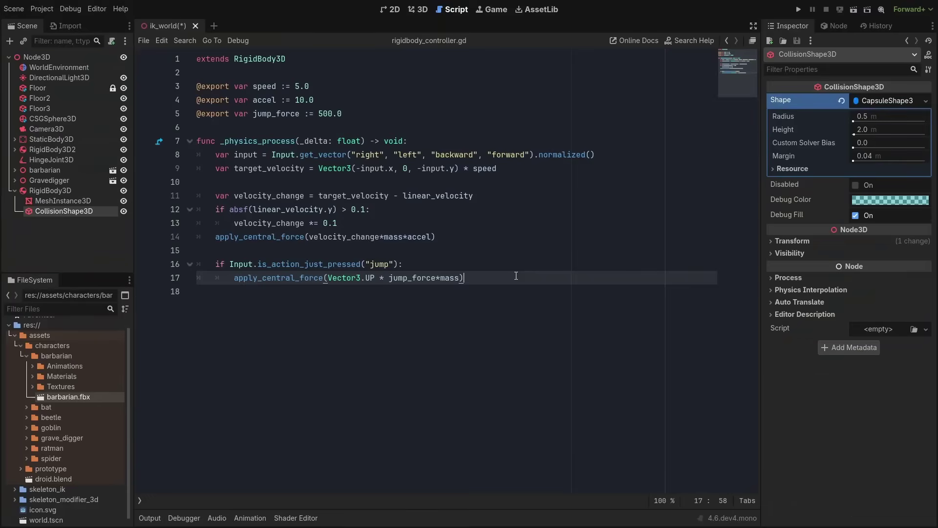
pyautogui.hotkey('ctrl', 'shift', 'f')
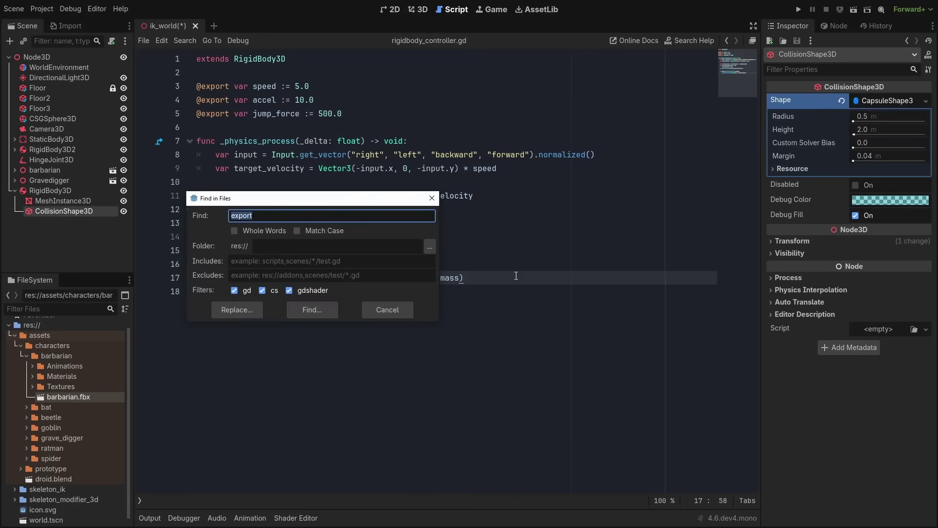
pyautogui.click(298, 310)
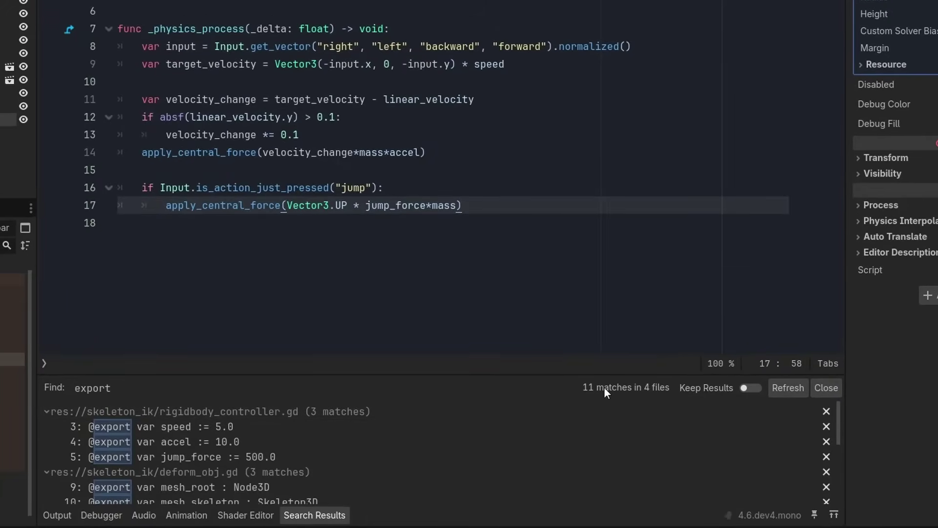
# - Search project files for apply_central_force and replace the line 14 call with apply_force
pyautogui.doubleClick(195, 152)
pyautogui.hotkey('ctrl', 'shift', 'f')
pyautogui.click(182, 245)
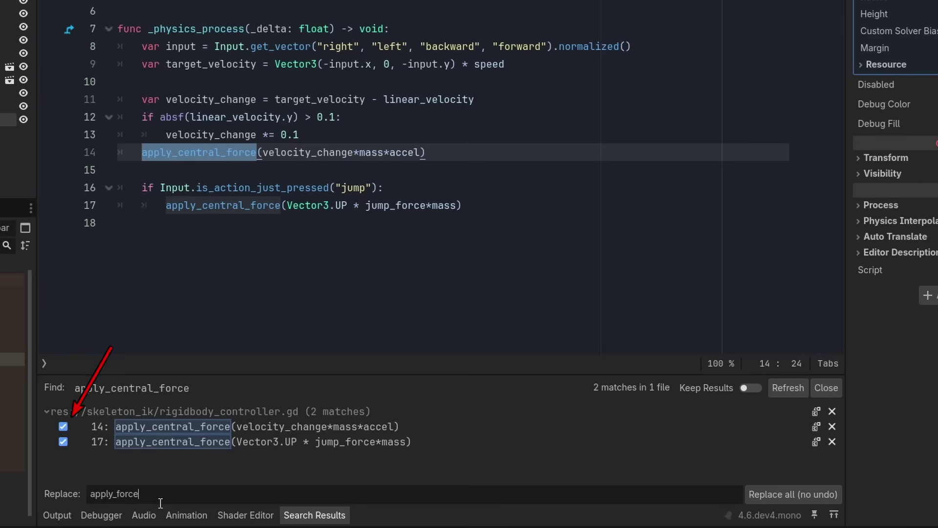
pyautogui.click(816, 427)
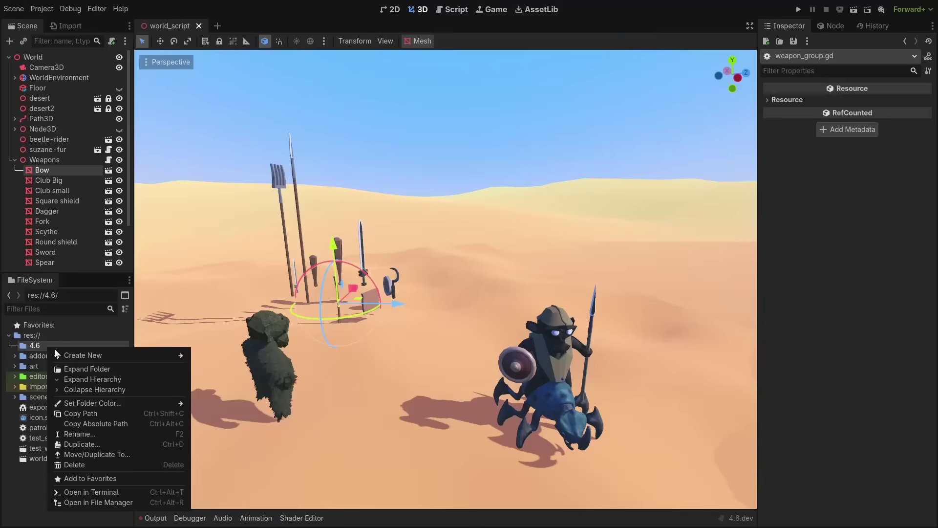
# - Create a new script file named weapon_group.gd
pyautogui.moveTo(187, 360)
pyautogui.click(213, 368)
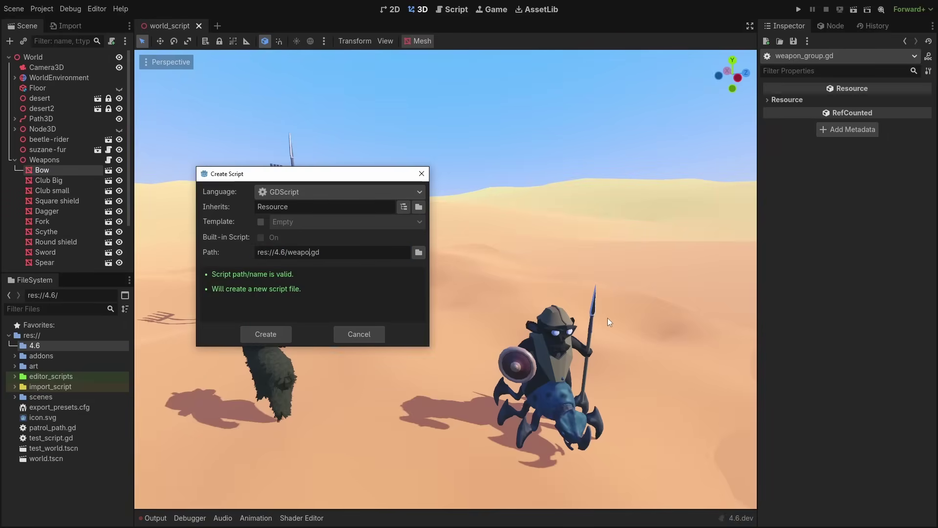
pyautogui.write('p.')
pyautogui.press('Return')
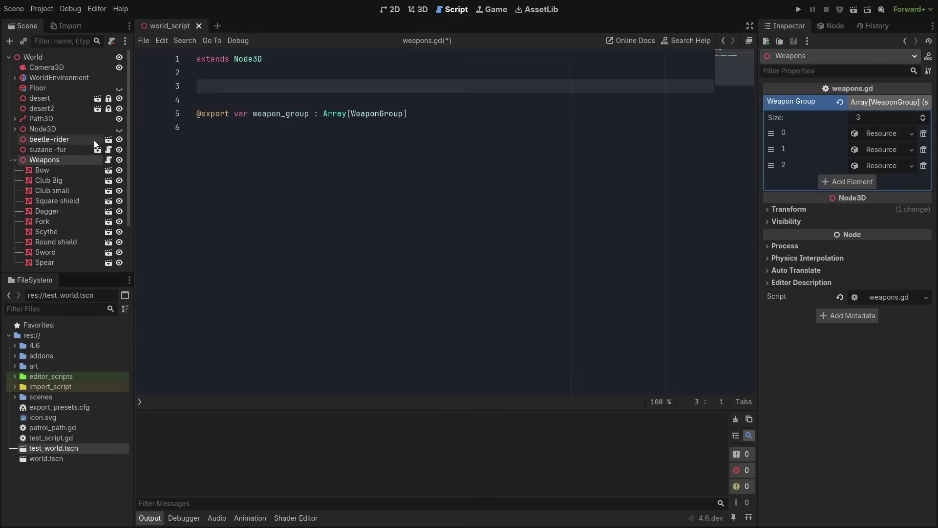
# - Add beetle-rider and test_world.tscn as exported properties in weapons.gd
pyautogui.keyDown('ctrl'); pyautogui.moveTo(95, 142); pyautogui.dragTo(213, 91); pyautogui.keyUp('ctrl')
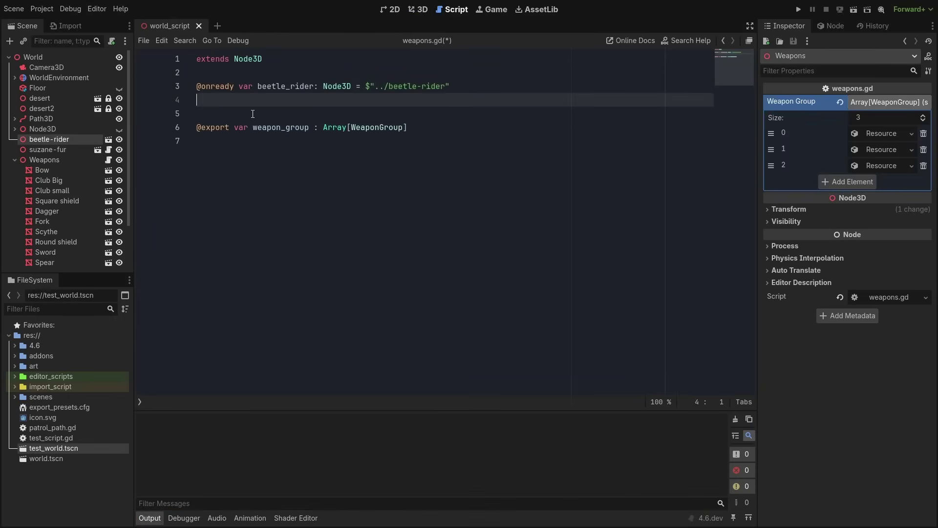
pyautogui.hotkey('ctrl', 'z')
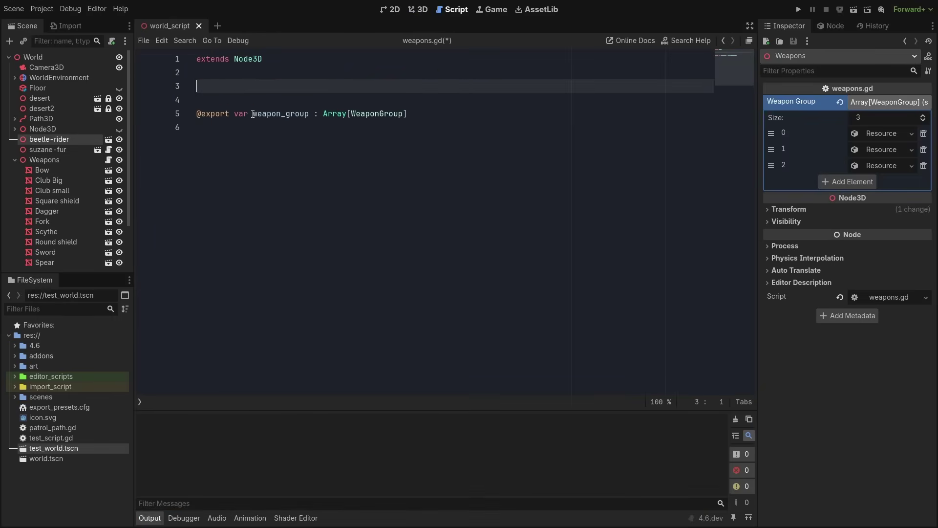
pyautogui.moveTo(71, 139); pyautogui.dragTo(219, 93)
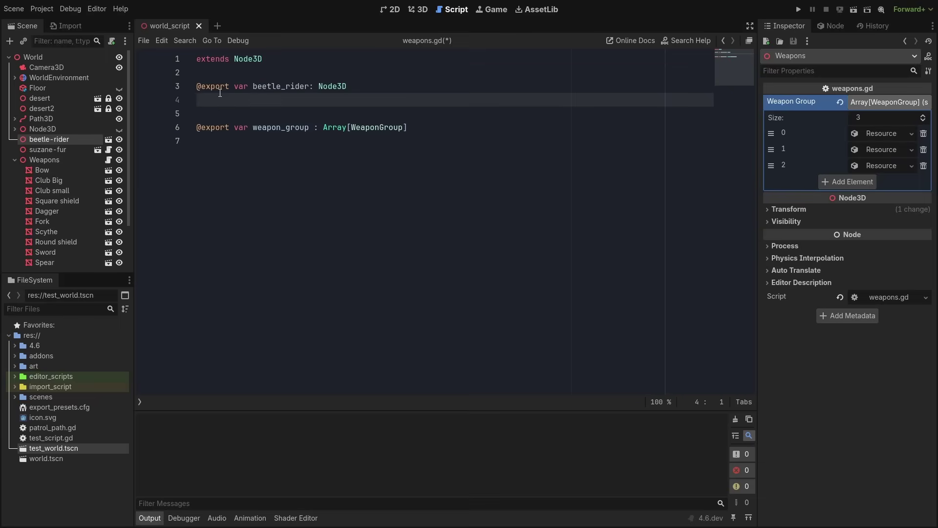
pyautogui.moveTo(69, 447); pyautogui.dragTo(231, 106)
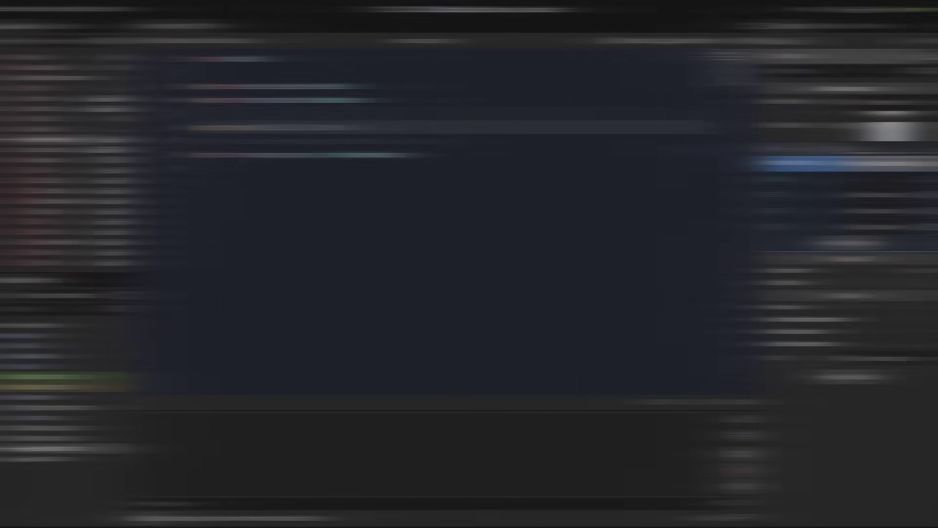
pyautogui.write(', "')
pyautogui.write('prefer_slider") var hp = 1')
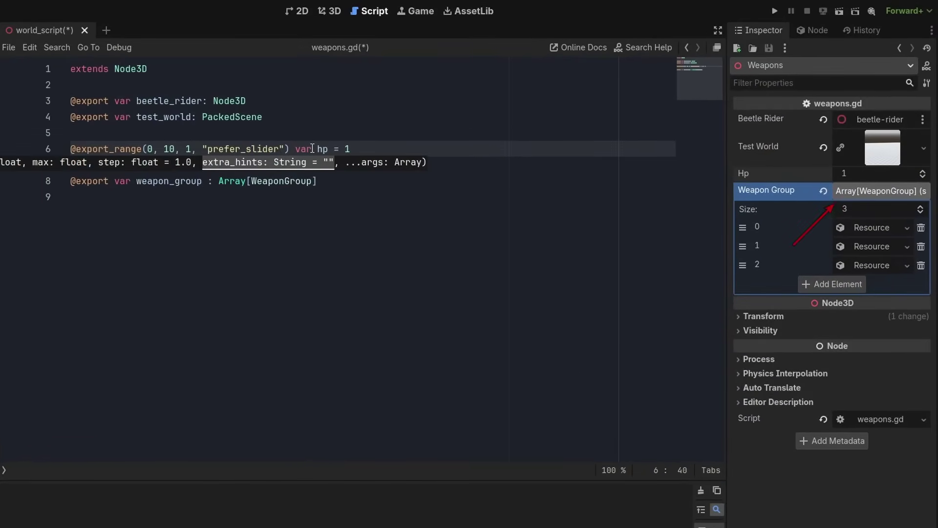
pyautogui.press('End')
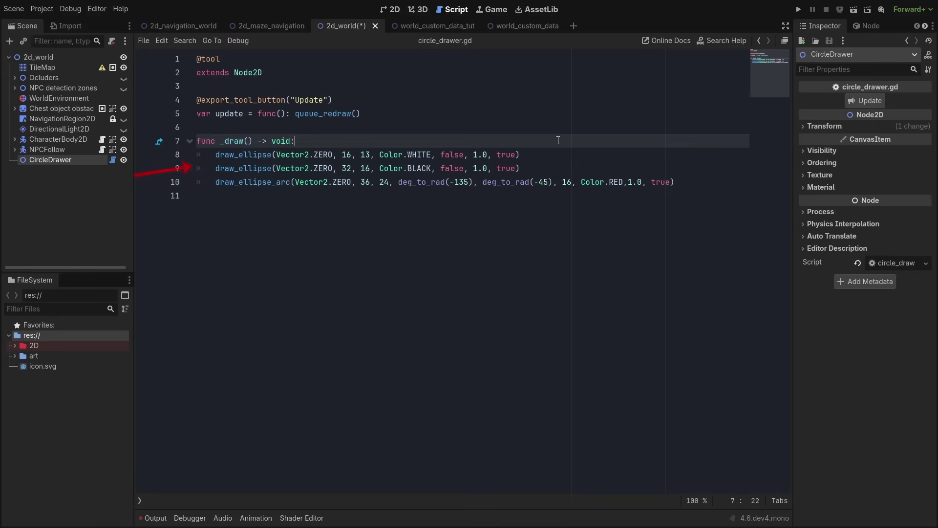
# - Move CircleDrawer into the top-left room in the 2D view and quit to the Project List
pyautogui.click(392, 10)
pyautogui.moveTo(461, 399); pyautogui.dragTo(348, 148)
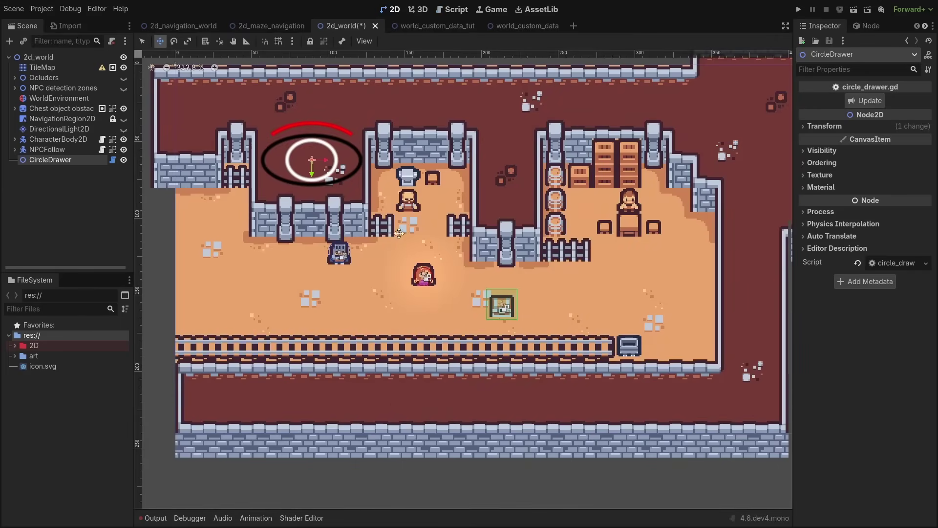
pyautogui.hotkey('ctrl', 'shift', 'q')
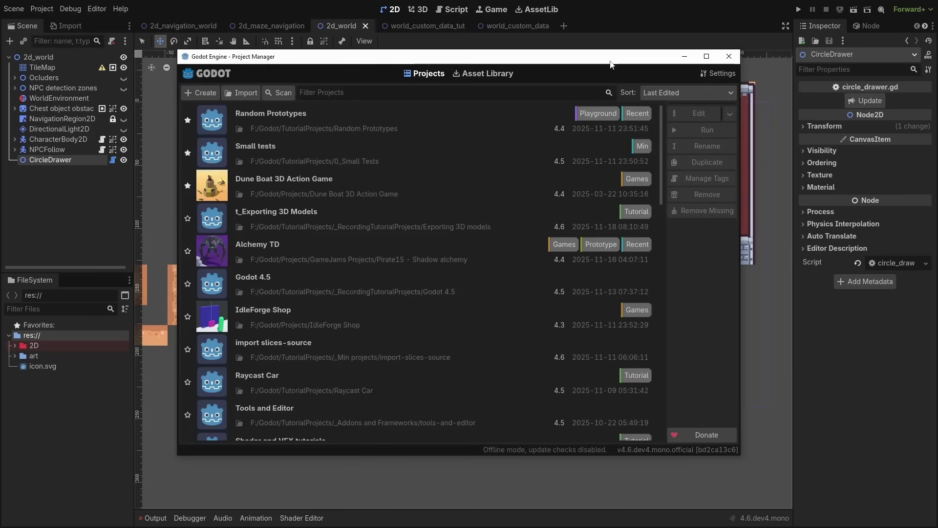
pyautogui.click(718, 73)
pyautogui.click(440, 309)
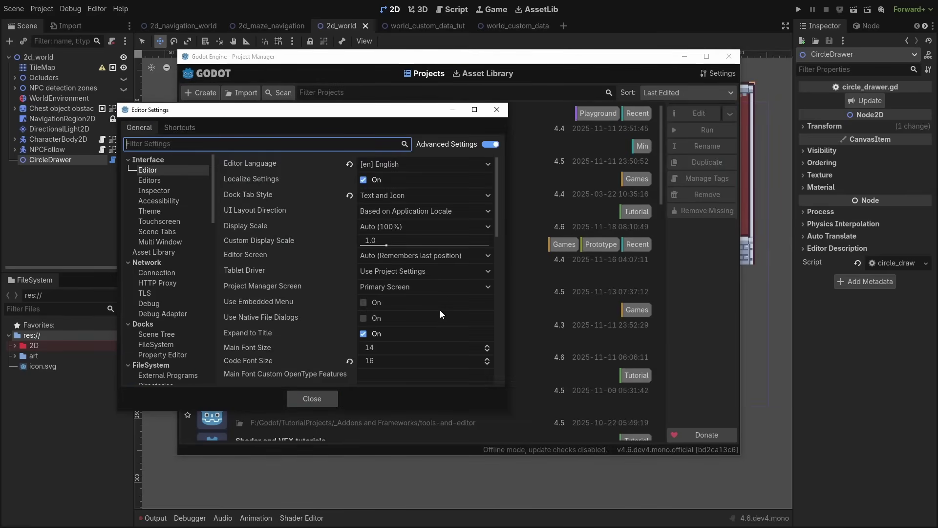
pyautogui.click(159, 222)
pyautogui.click(162, 242)
pyautogui.click(164, 190)
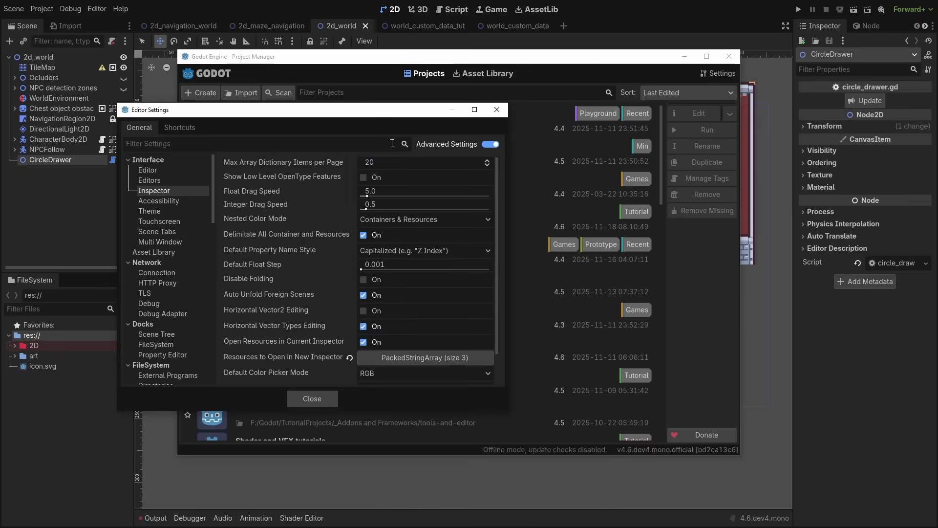
pyautogui.click(498, 115)
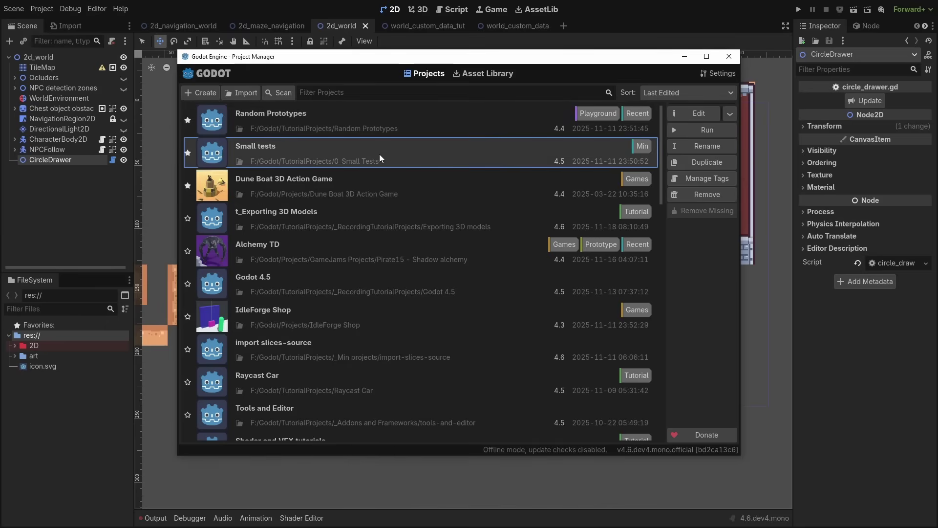
pyautogui.press('Down')
pyautogui.press('Down')
pyautogui.press('Down')
pyautogui.press('Up')
pyautogui.press('Up')
pyautogui.press('Up')
pyautogui.press('Up')
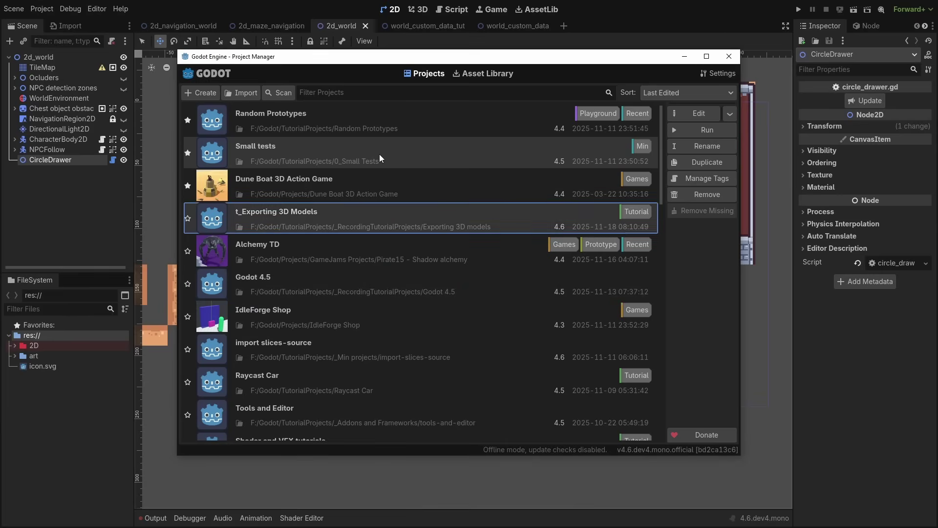
pyautogui.rightClick(354, 160)
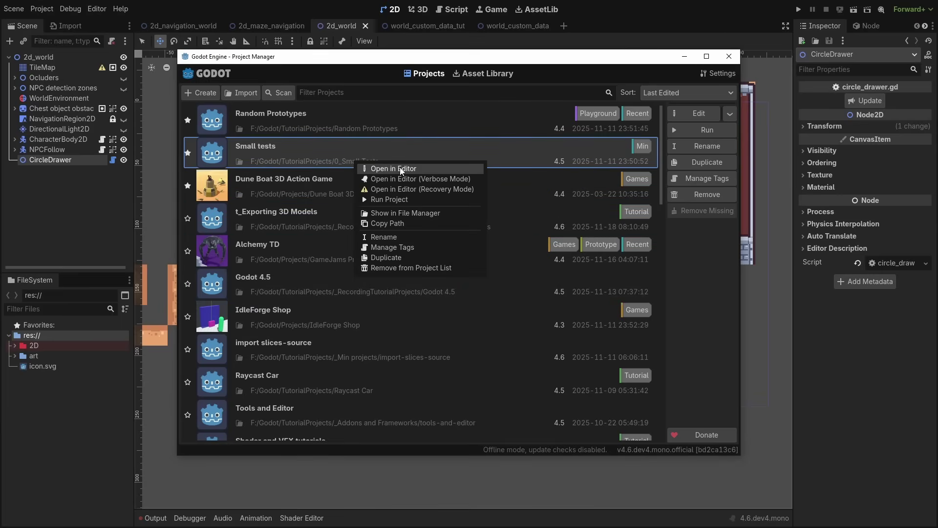
pyautogui.click(398, 240)
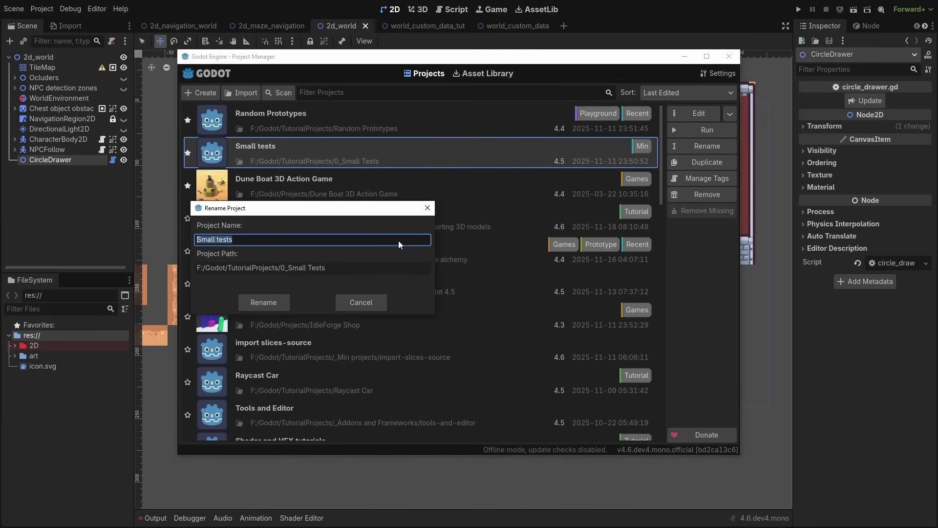
pyautogui.click(361, 303)
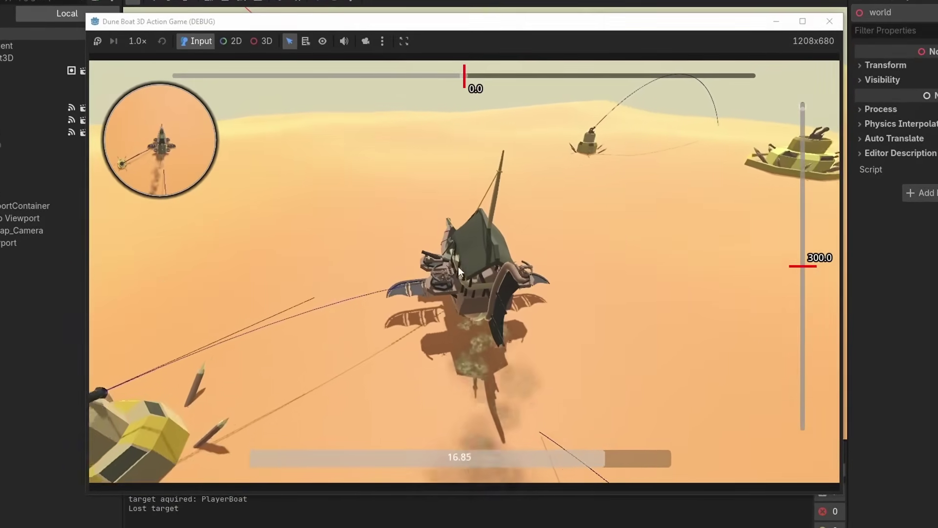
pyautogui.click(137, 42)
pyautogui.click(146, 84)
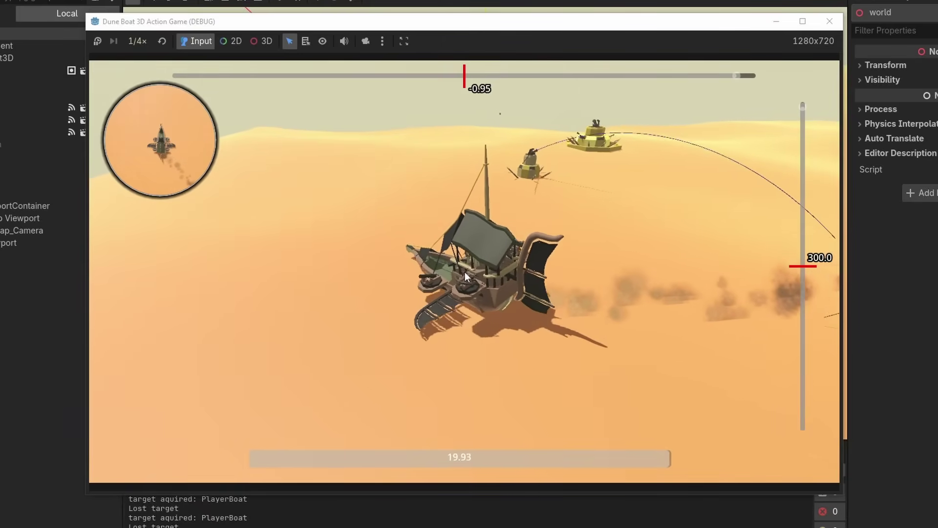
pyautogui.click(131, 41)
pyautogui.click(150, 61)
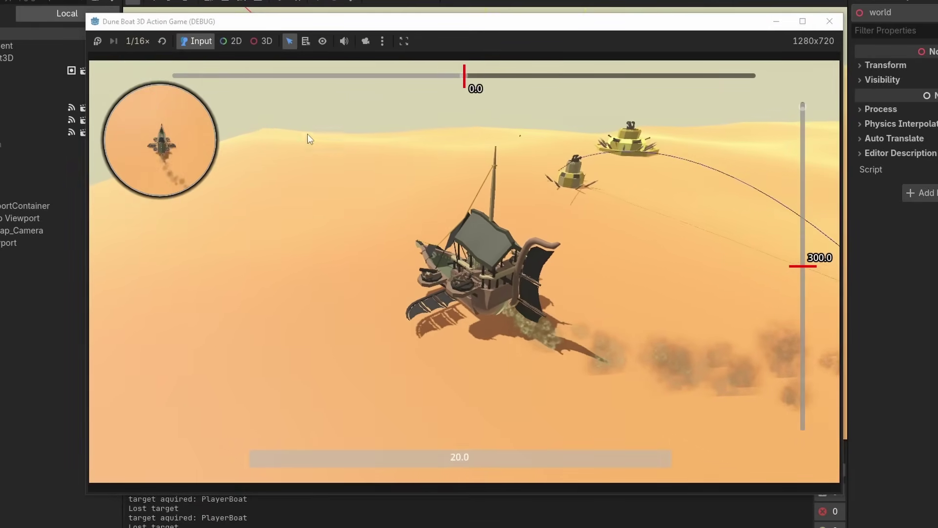
pyautogui.click(142, 41)
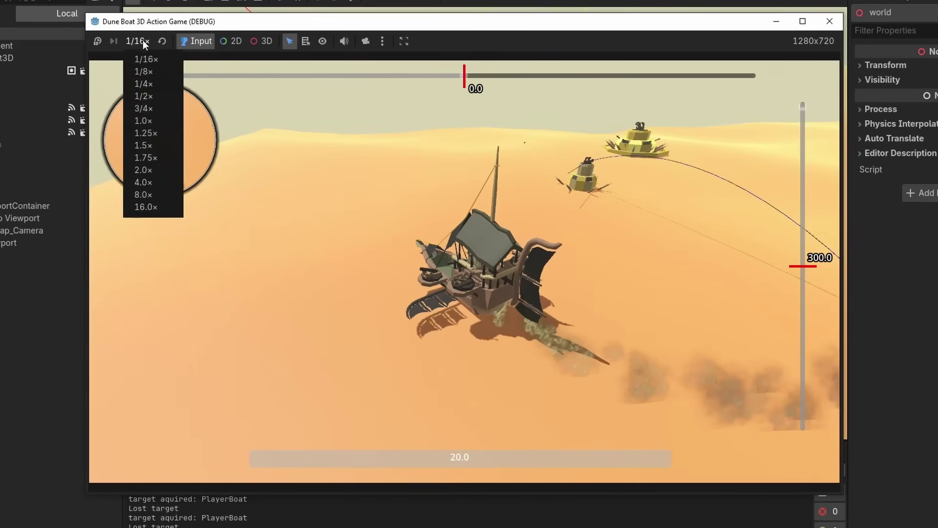
pyautogui.click(163, 125)
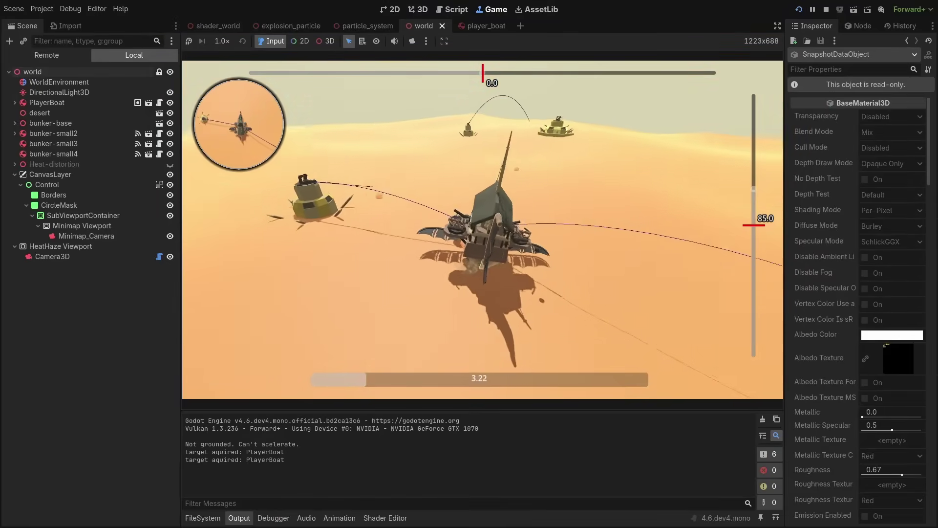
# - Take a first ObjectDB snapshot in the Debugger's ObjectDB Profiler
pyautogui.click(273, 518)
pyautogui.click(604, 397)
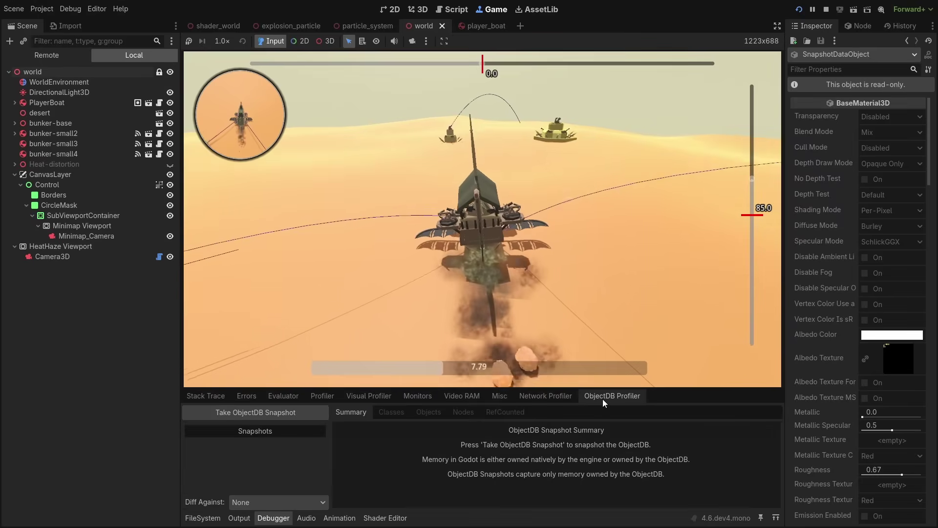
pyautogui.click(287, 413)
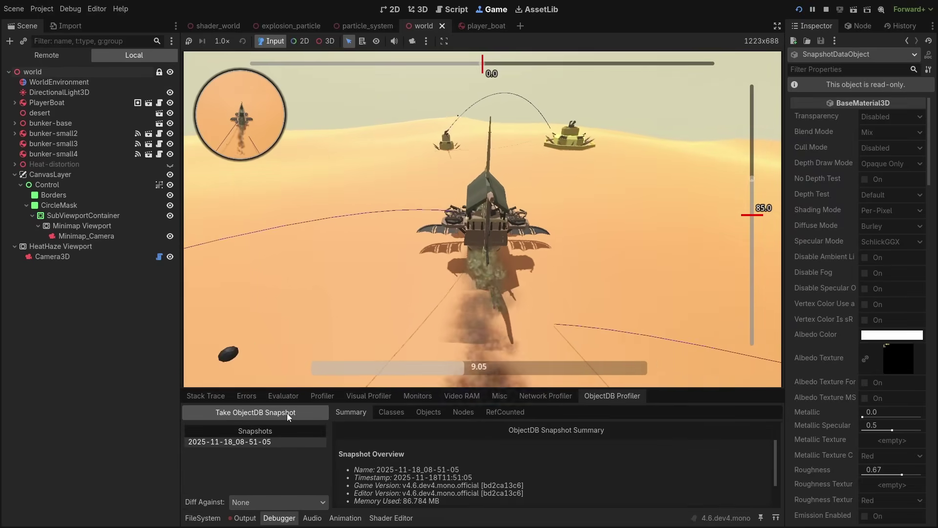
# - Browse the snapshot's classes, Node3D objects, CannonWeapon references, node tree and RefCounted counts
pyautogui.click(392, 412)
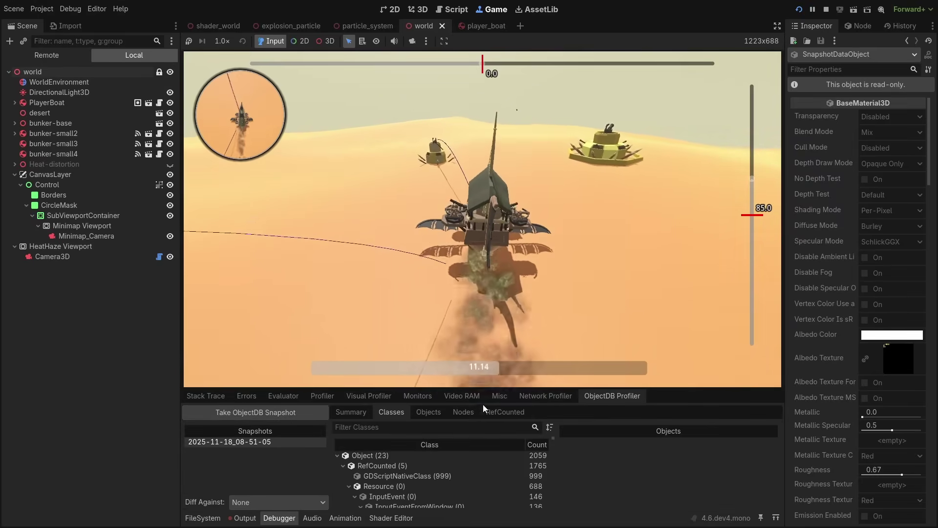
pyautogui.click(483, 429)
pyautogui.click(429, 277)
pyautogui.click(386, 342)
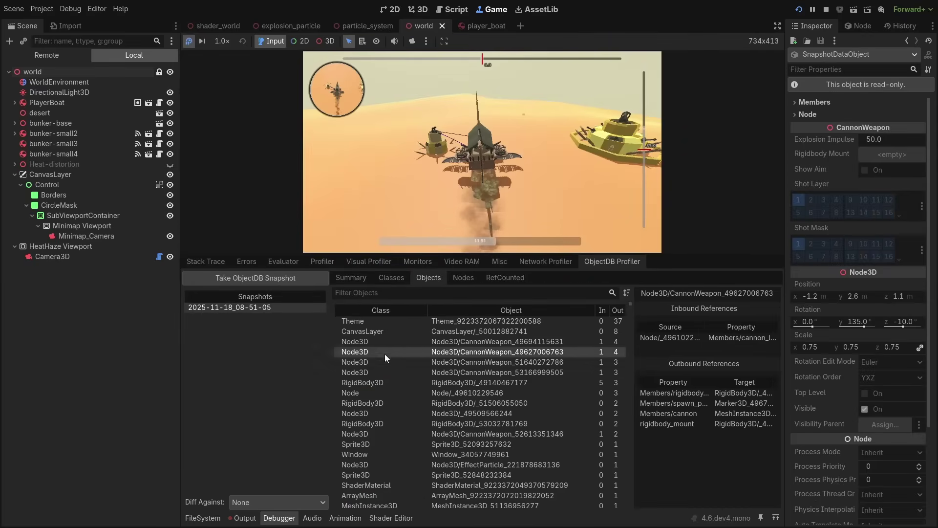
pyautogui.scroll(-5, 394, 380)
pyautogui.click(451, 283)
pyautogui.scroll(-5, 447, 364)
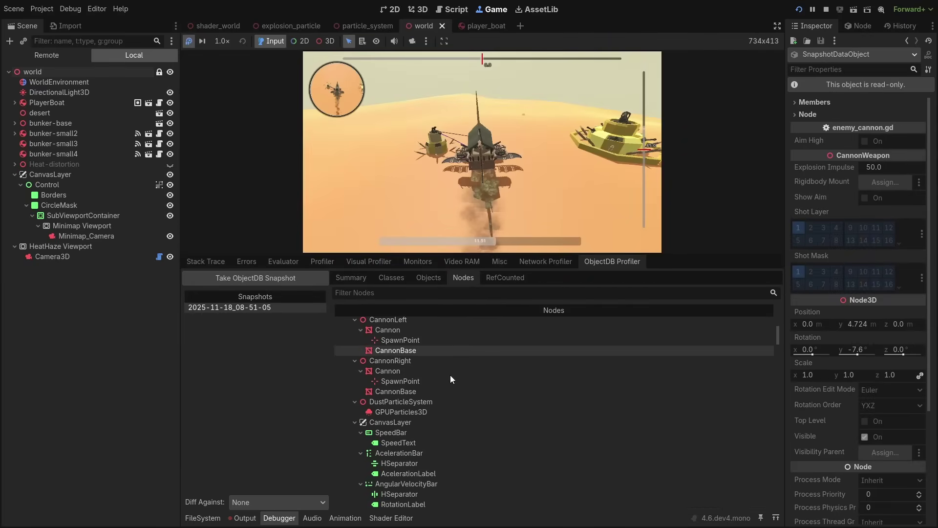
pyautogui.click(505, 277)
pyautogui.scroll(-3, 363, 327)
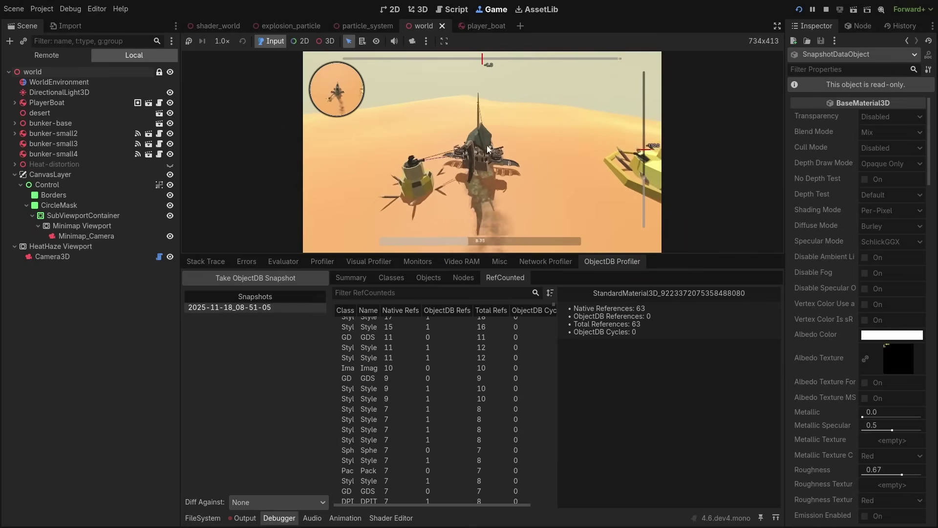
# - Take a second snapshot, diff it against the 08-51-05 one and view per-class changes
pyautogui.click(250, 283)
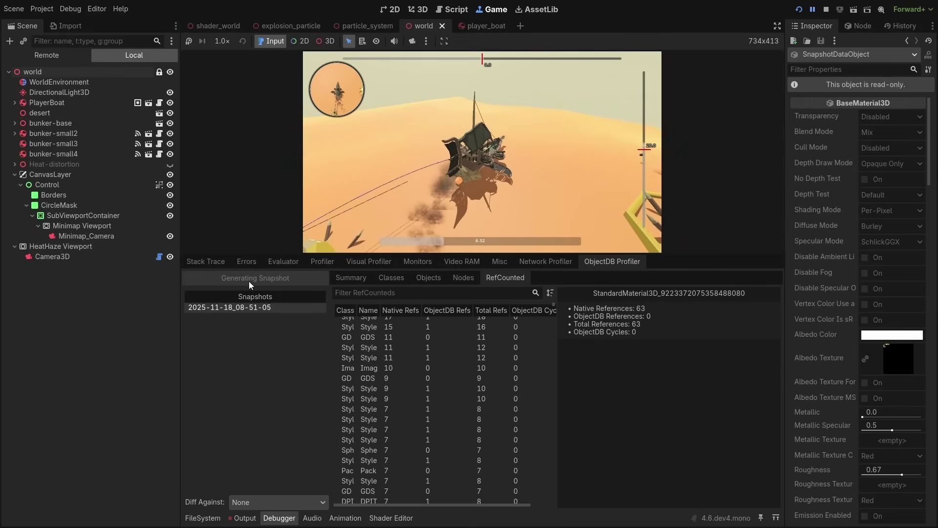
pyautogui.click(302, 502)
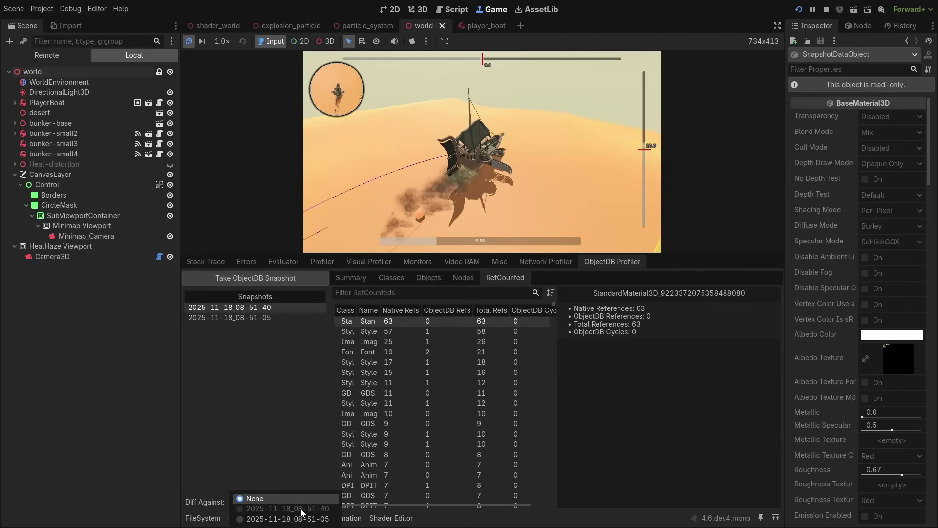
pyautogui.click(301, 519)
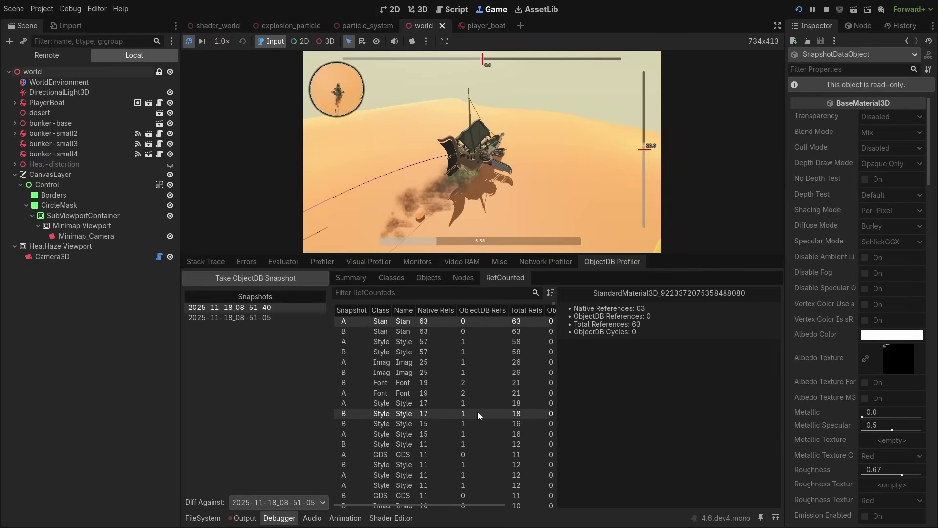
pyautogui.click(391, 277)
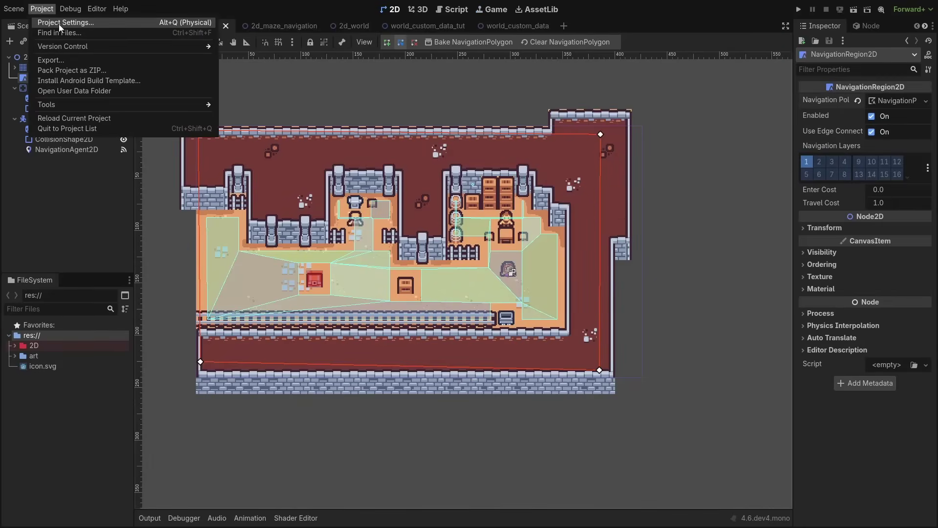
# - Review the 2D navigation engine options under Project Settings > Navigation > 2D
pyautogui.click(59, 23)
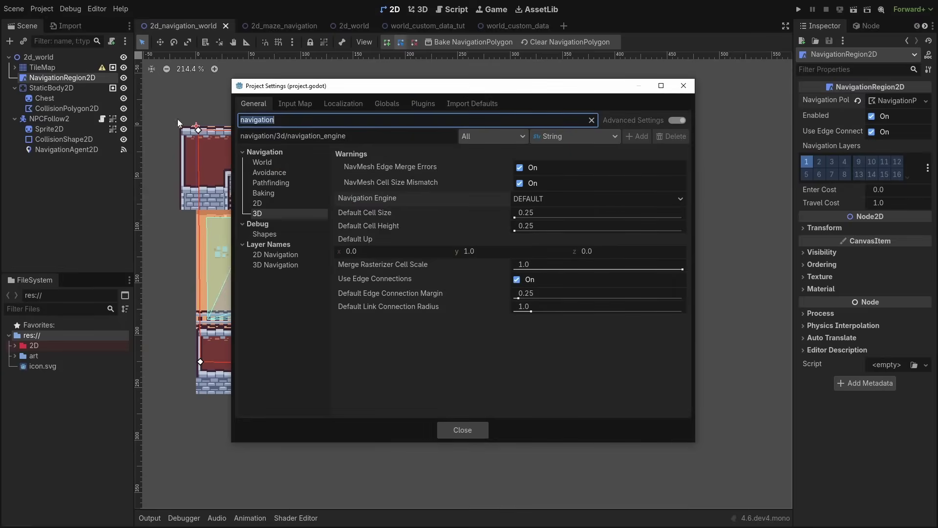
pyautogui.click(267, 206)
pyautogui.click(550, 199)
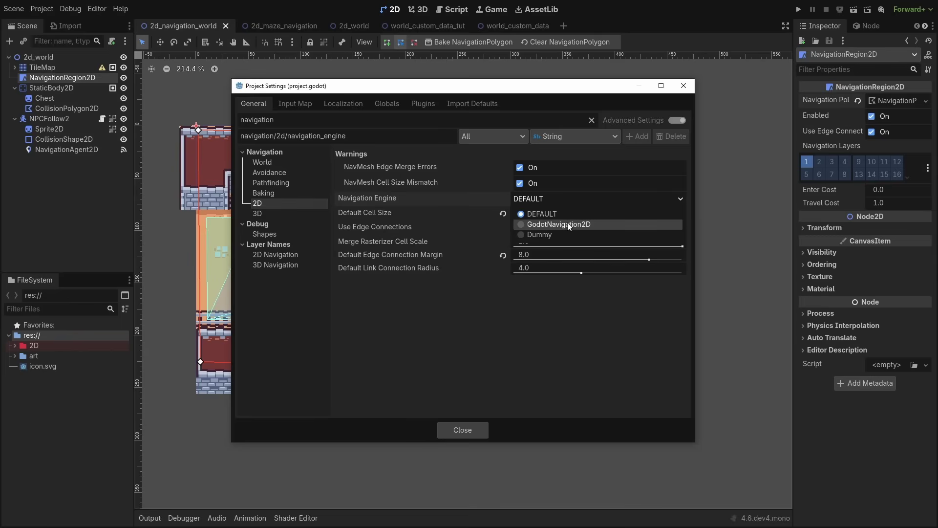
pyautogui.press('Escape')
pyautogui.press('Escape')
pyautogui.click(42, 9)
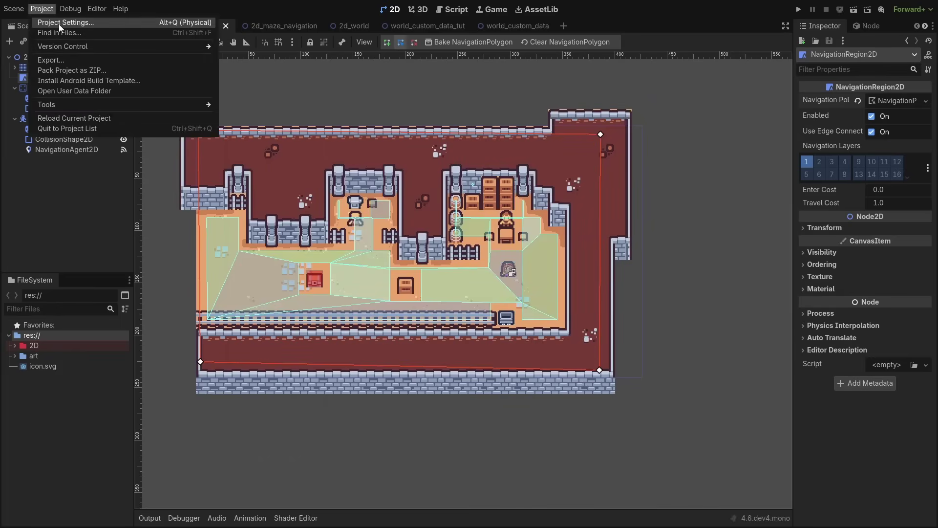
pyautogui.click(58, 22)
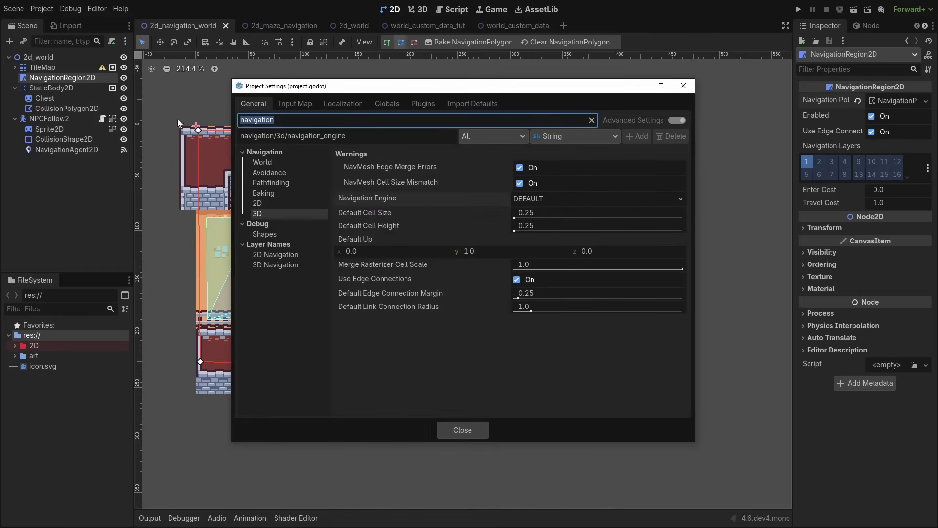
pyautogui.click(268, 205)
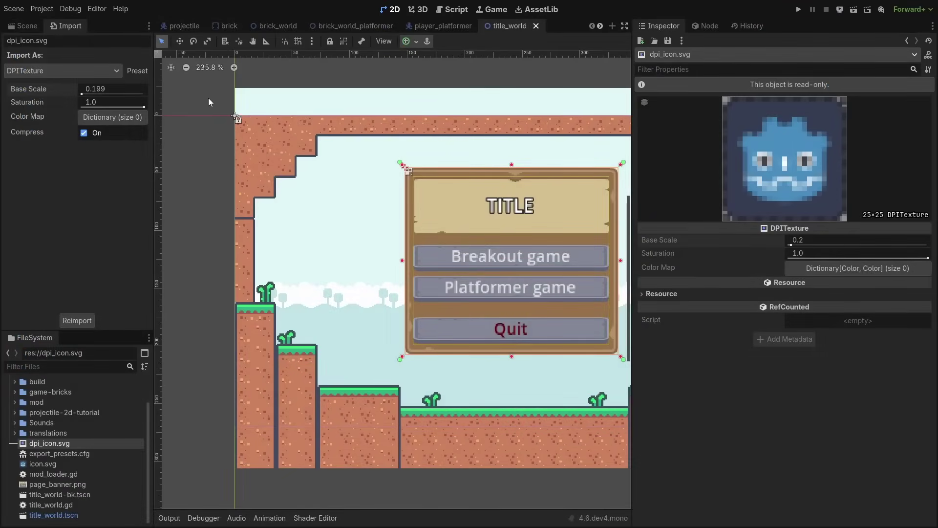
# - Set dpi_icon.svg's Base Scale to 0.5 and reimport it
pyautogui.write('0.5')
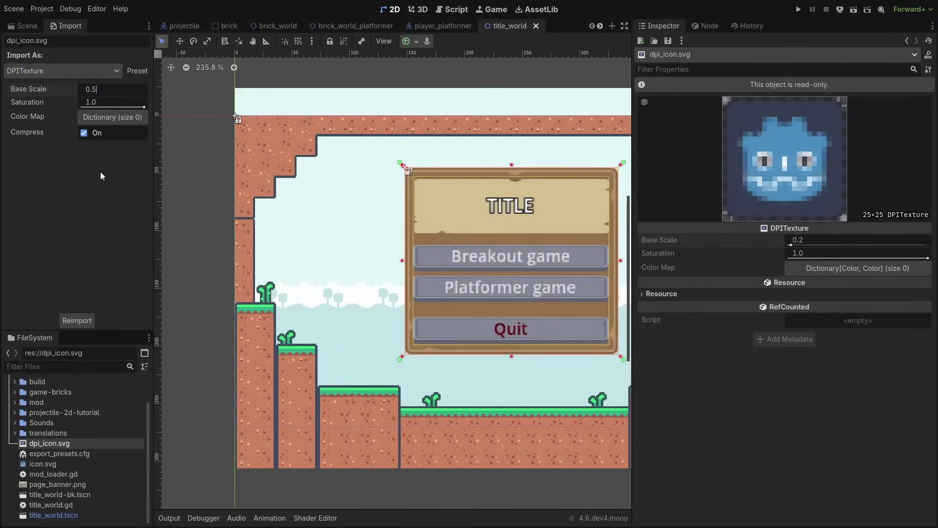
pyautogui.press('Return')
pyautogui.click(78, 321)
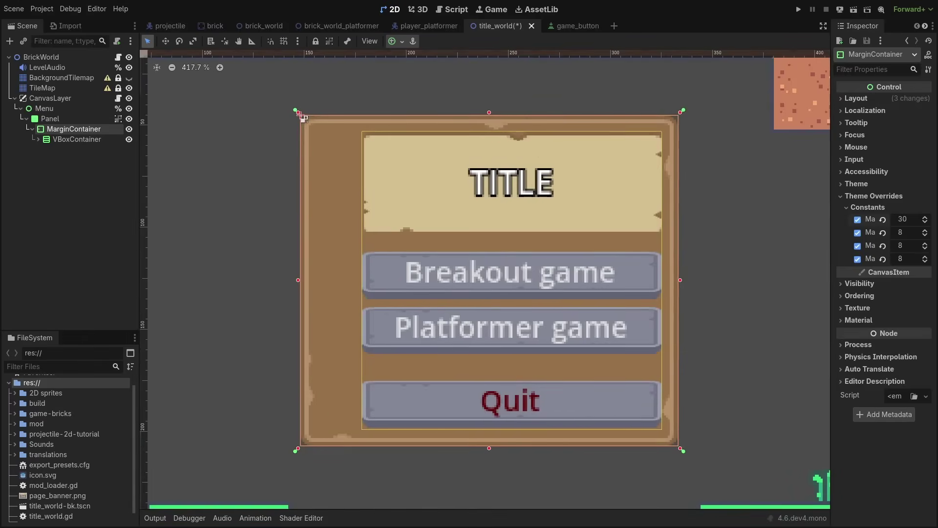
# - Drag the title menu's MarginContainer left margin inward from 30 to 7
pyautogui.moveTo(298, 283)
pyautogui.mouseDown()
pyautogui.moveTo(356, 283)
pyautogui.moveTo(333, 283)
pyautogui.mouseUp()
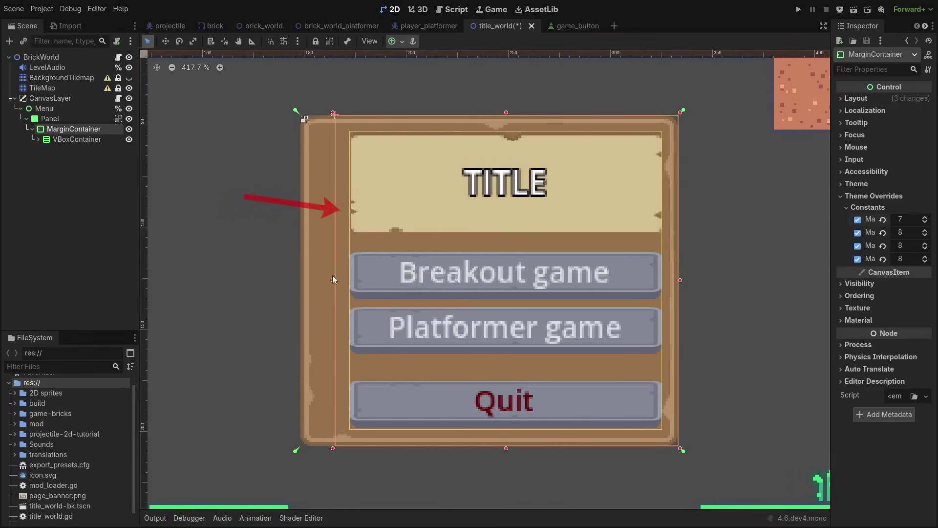
pyautogui.moveTo(506, 113); pyautogui.dragTo(508, 160)
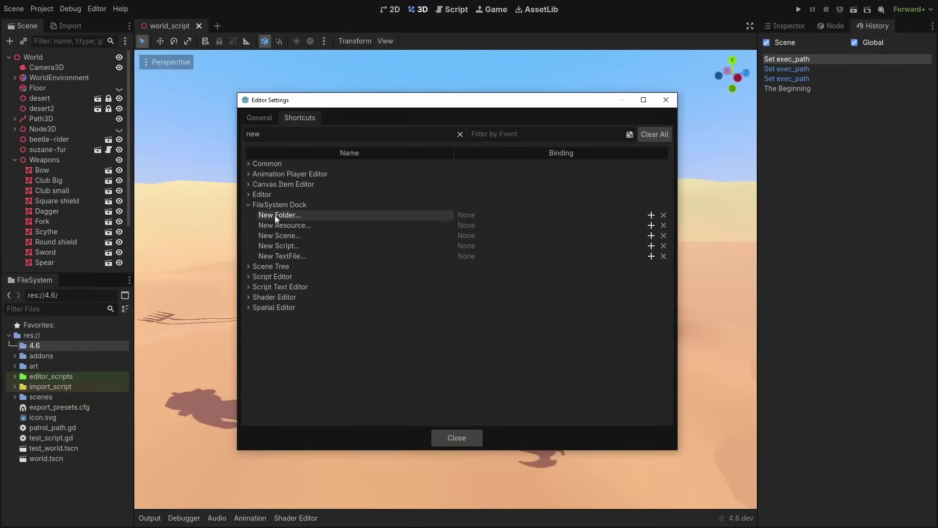
# - Bind Ctrl+T to FileSystem New Resource, then use it to start a plain Resource
pyautogui.click(652, 226)
pyautogui.hotkey('ctrl', 't')
pyautogui.click(220, 348)
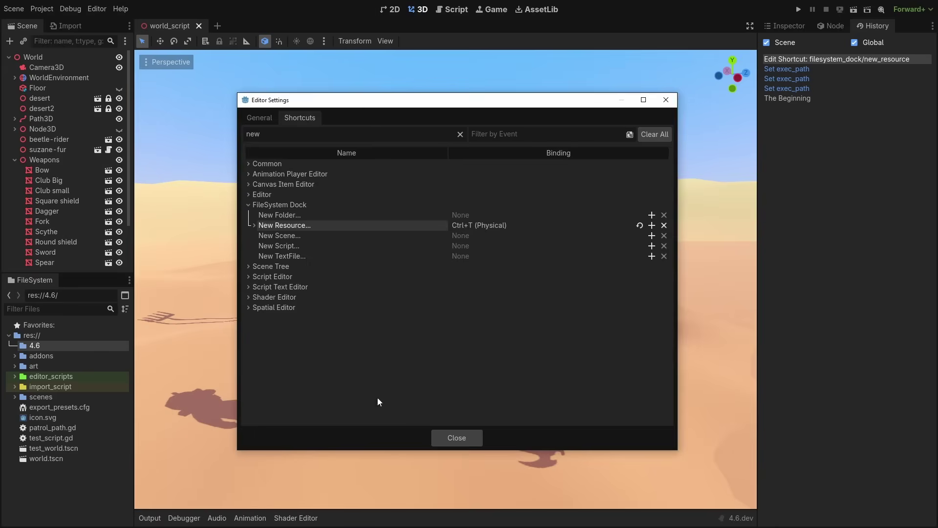
pyautogui.click(457, 437)
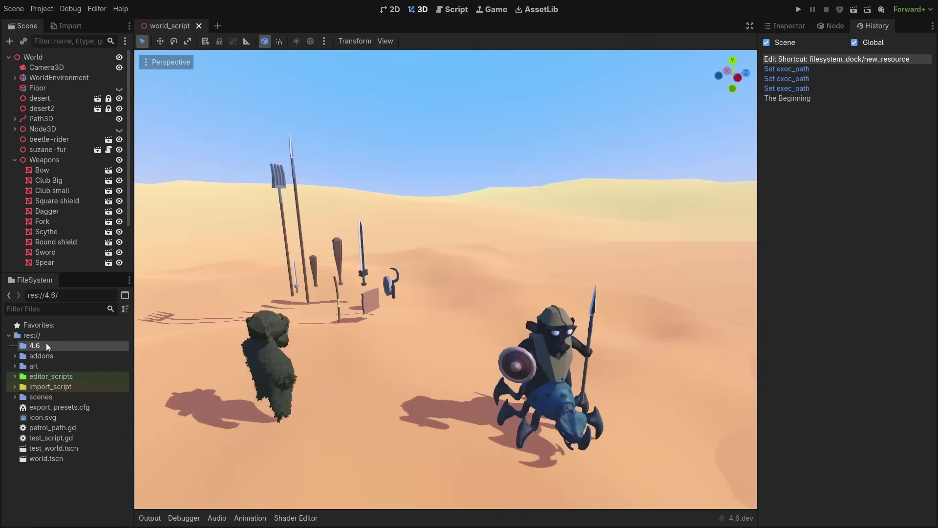
pyautogui.hotkey('ctrl', 't')
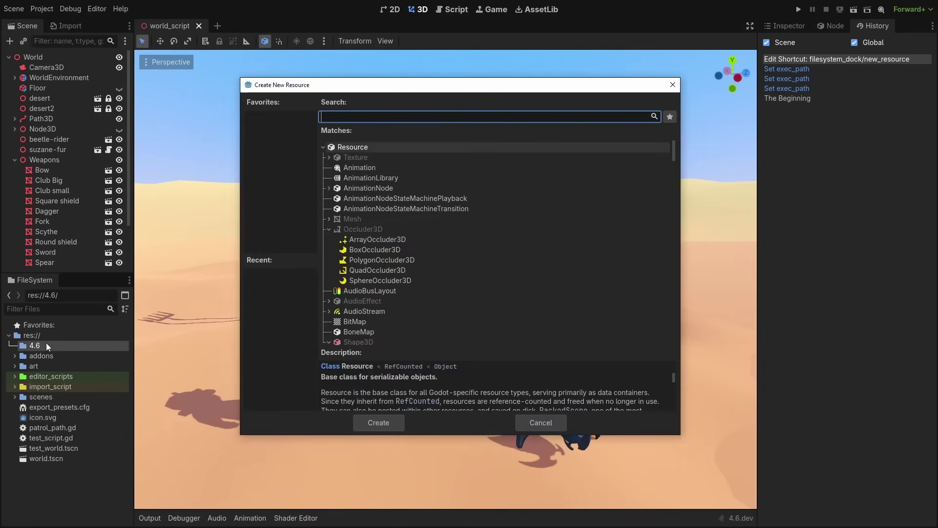
pyautogui.doubleClick(362, 147)
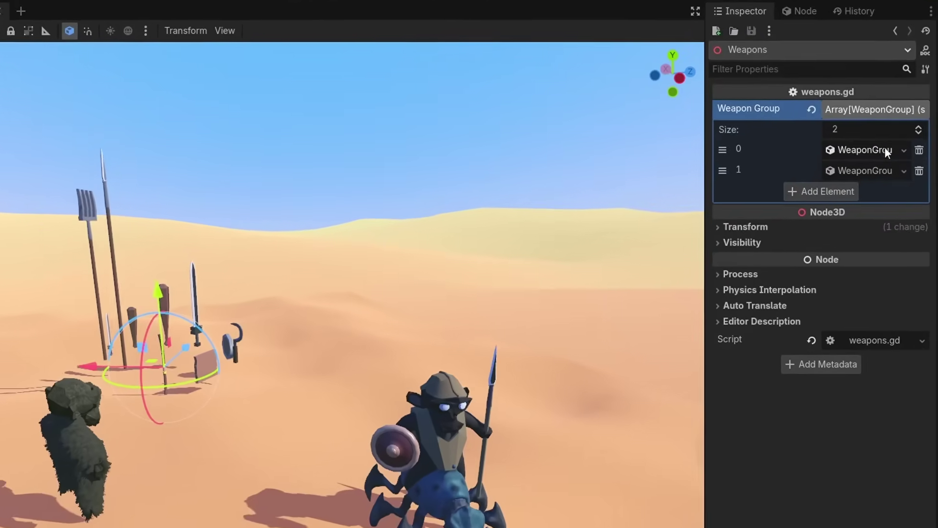
# - Expand both weapon groups and assign Sword to a new fourth slot in the second group's Weapons
pyautogui.click(882, 149)
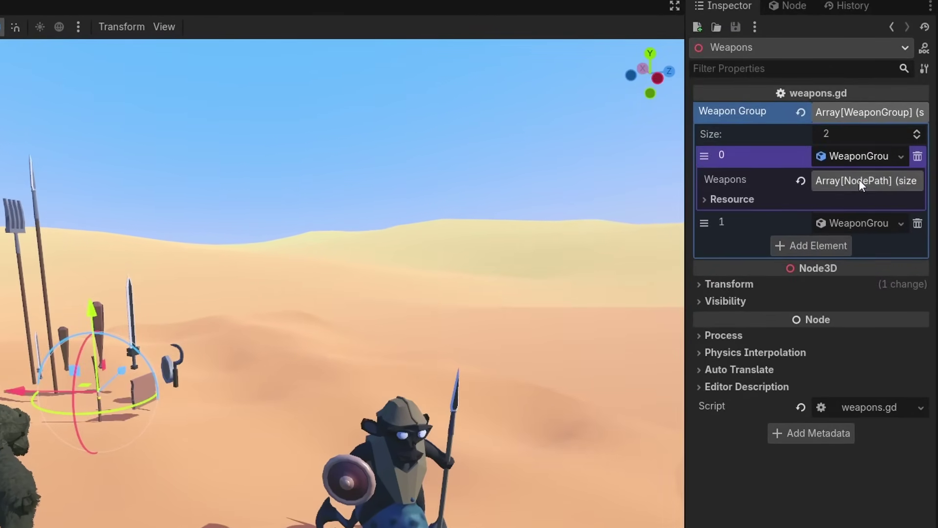
pyautogui.click(860, 180)
pyautogui.click(856, 342)
pyautogui.click(863, 362)
pyautogui.scroll(-1, 863, 391)
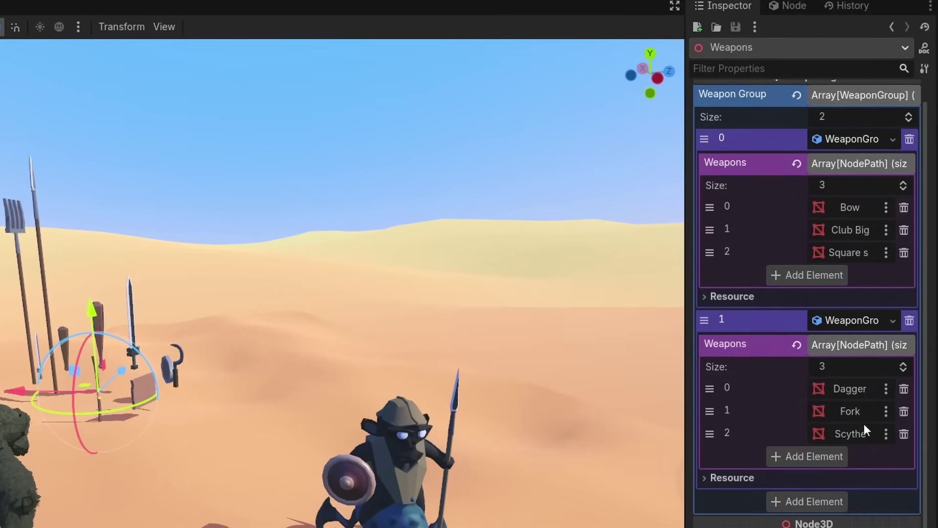
pyautogui.click(844, 459)
pyautogui.click(846, 456)
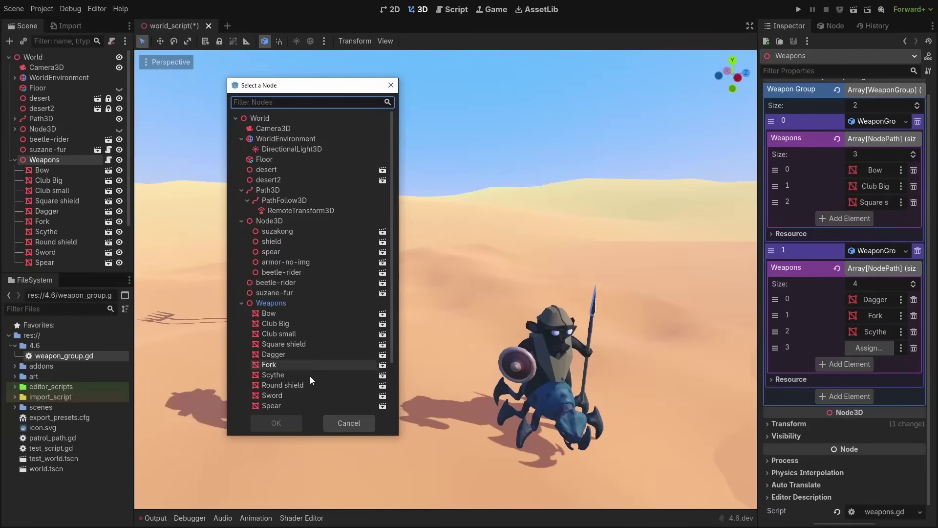
pyautogui.doubleClick(298, 396)
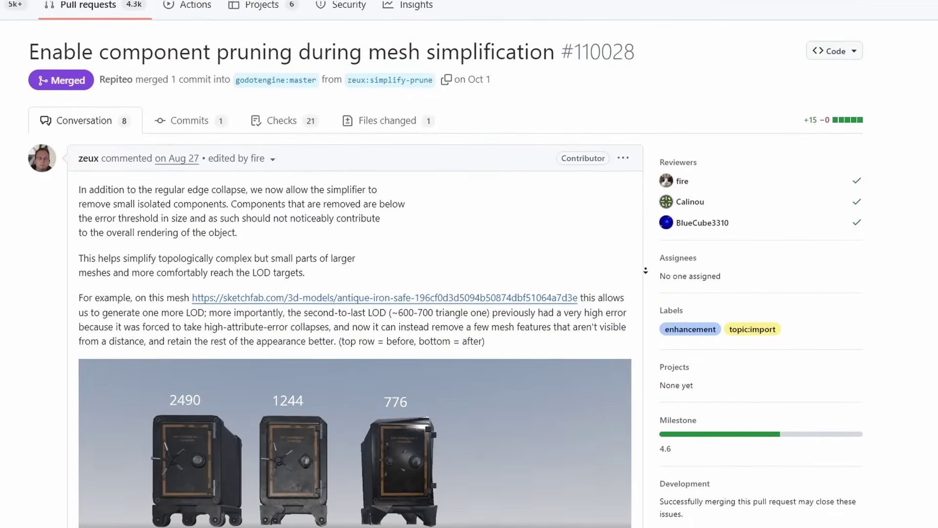
pyautogui.scroll(-6, 645, 270)
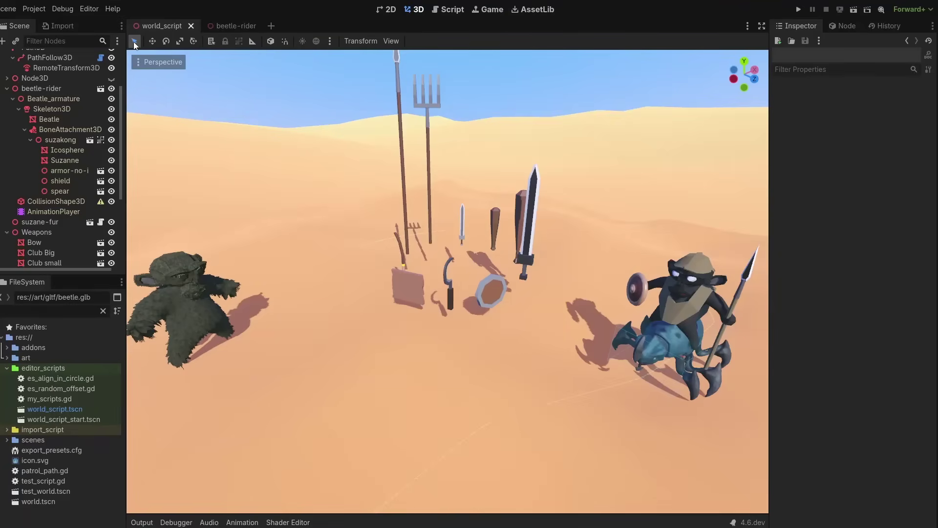
# - Multi-select the monkey, shields, weapons and beetle rider, then undo back to monkey and two shields
pyautogui.click(197, 304)
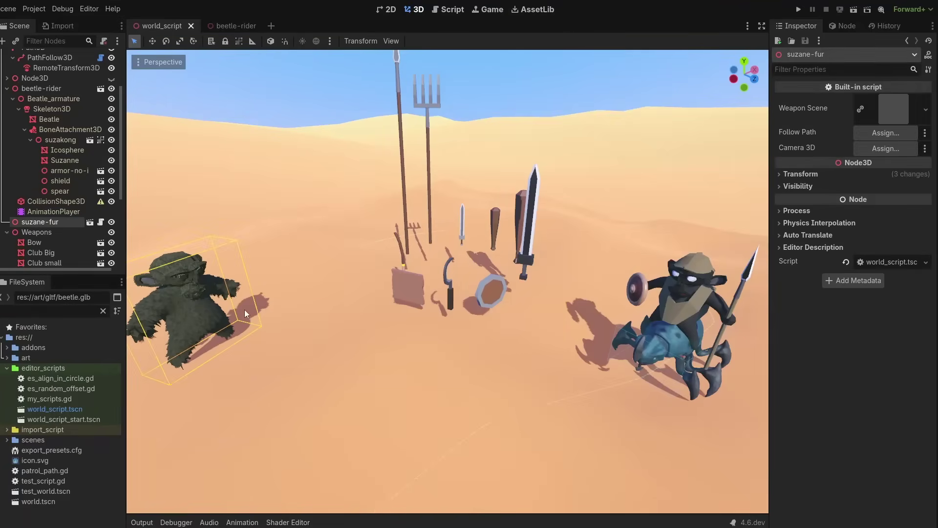
pyautogui.click(396, 281)
pyautogui.keyDown('shift'); pyautogui.click(484, 287); pyautogui.keyUp('shift')
pyautogui.moveTo(383, 193); pyautogui.dragTo(591, 309)
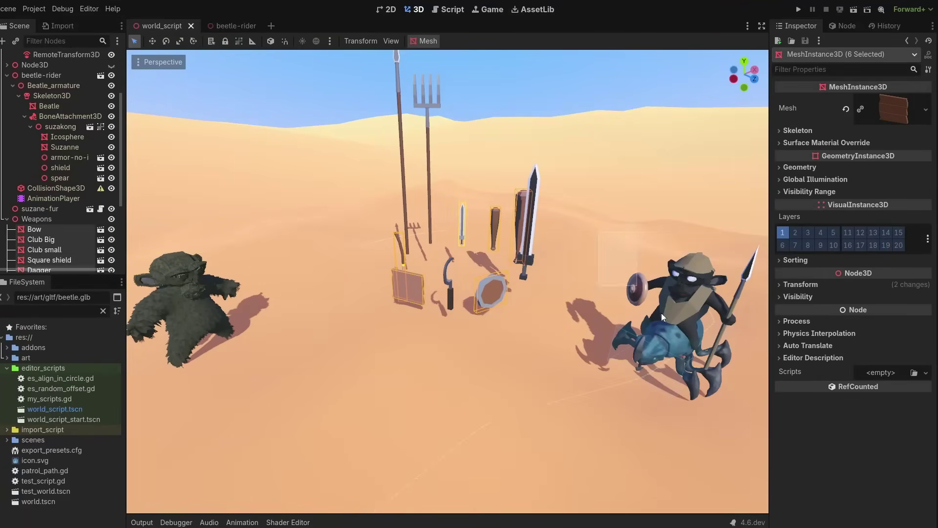
pyautogui.keyDown('shift'); pyautogui.moveTo(661, 313); pyautogui.dragTo(758, 441); pyautogui.keyUp('shift')
pyautogui.hotkey('ctrl', 'z')
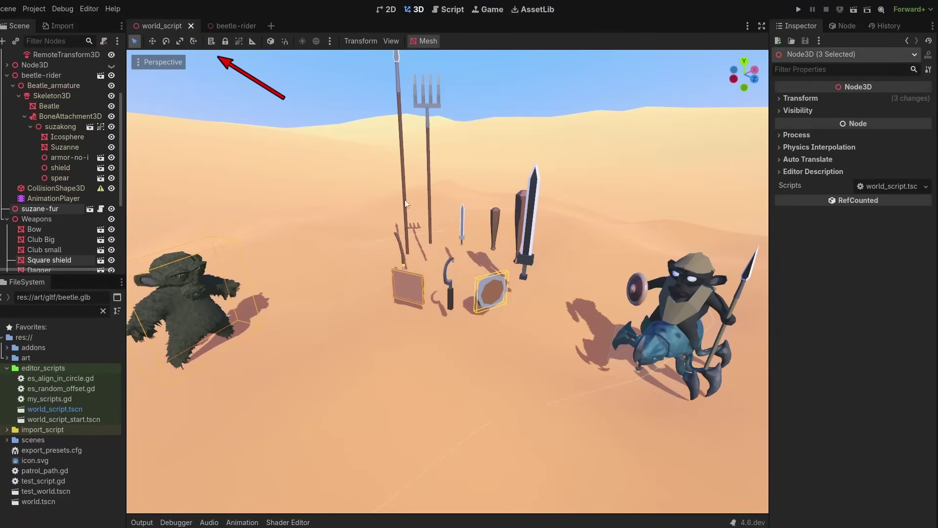
# - Enable the shared transform gizmo and box-select the whole weapon cluster
pyautogui.click(193, 41)
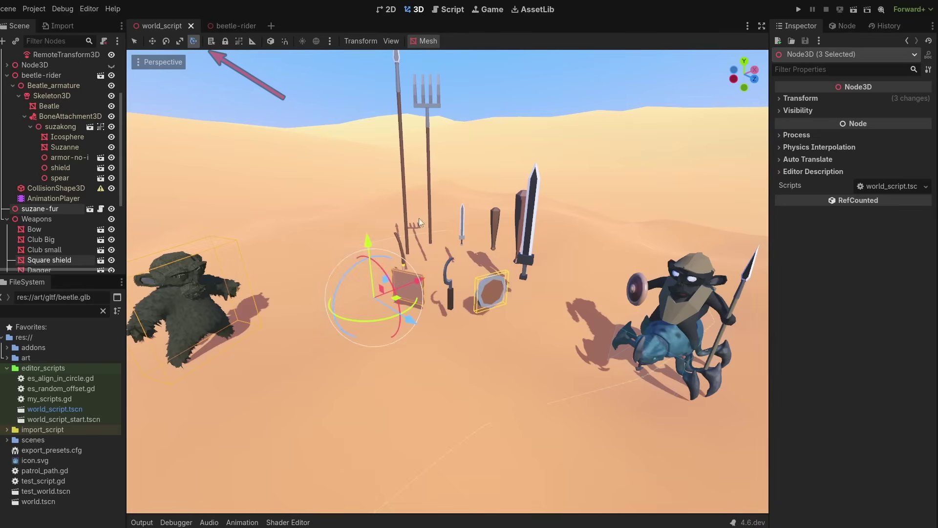
pyautogui.click(506, 265)
pyautogui.moveTo(356, 205); pyautogui.dragTo(599, 379)
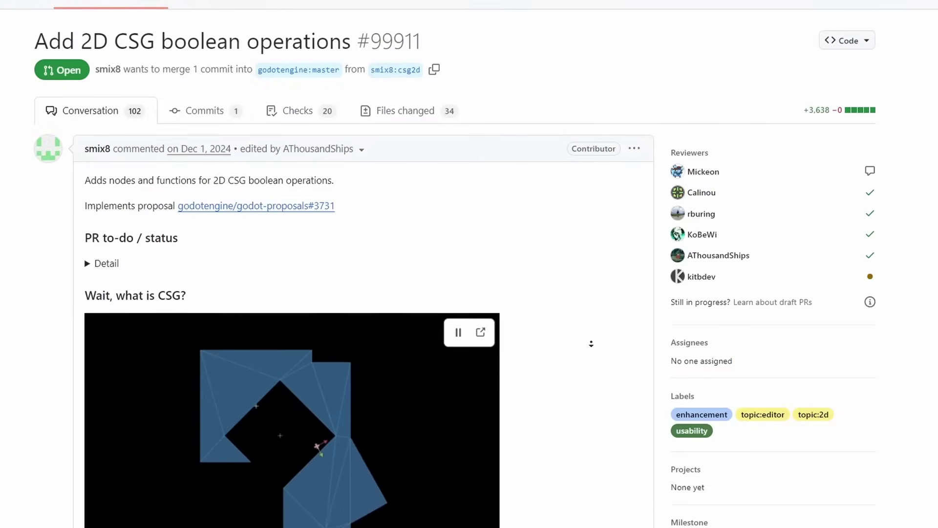
# - Scroll through PR #79731's Bilinear, AMD FSR 1.0 and Nearest preview comparisons
pyautogui.scroll(-3, 591, 344)
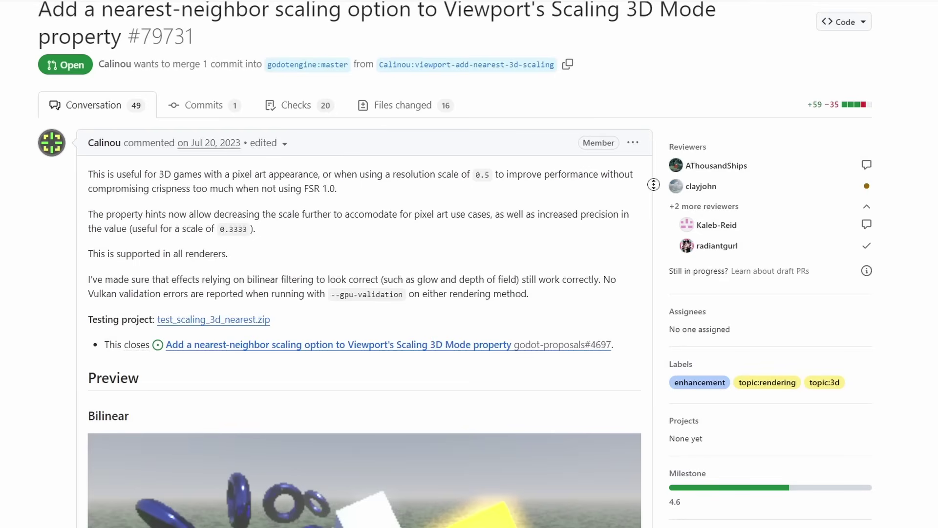
pyautogui.scroll(-9, 654, 200)
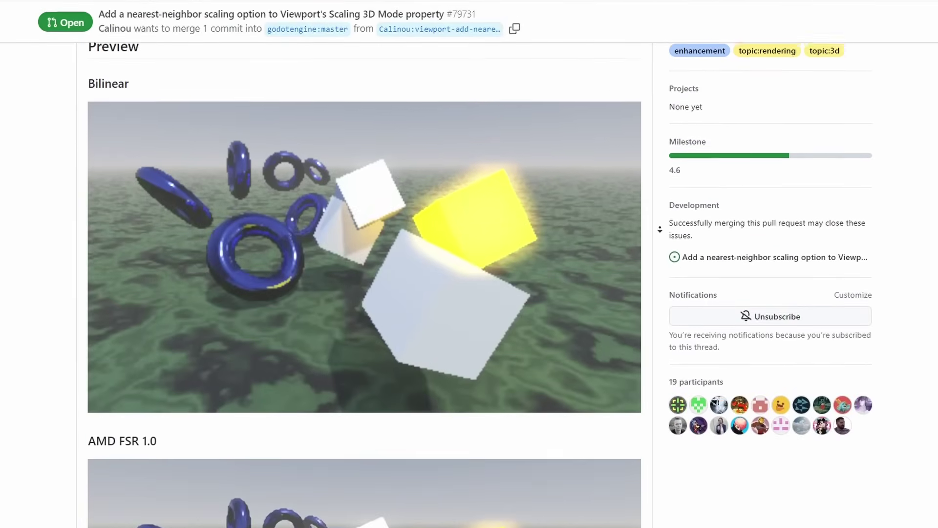
pyautogui.scroll(-8, 660, 229)
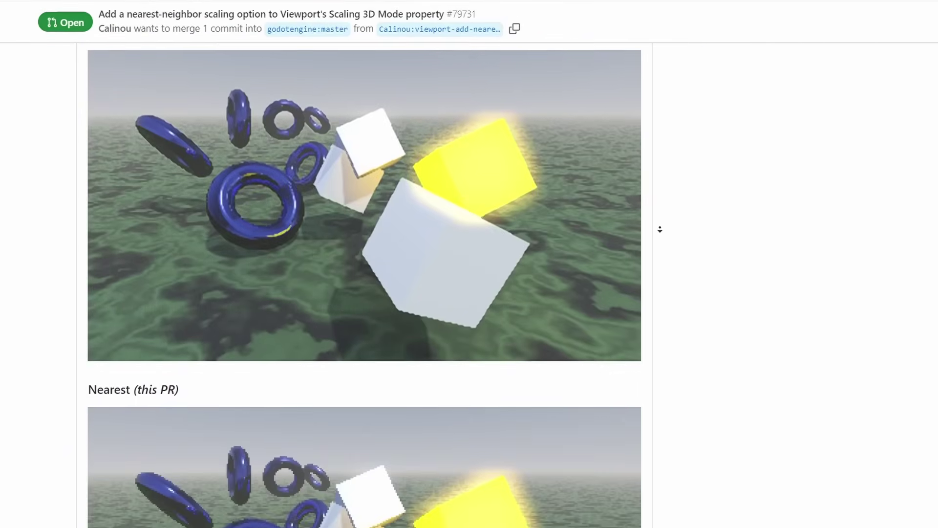
pyautogui.scroll(-4, 660, 229)
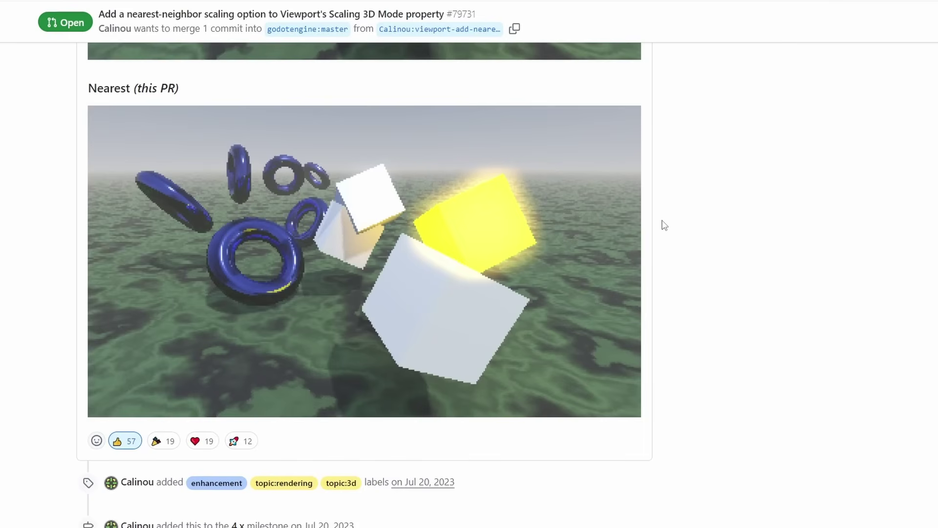
pyautogui.scroll(8, 660, 229)
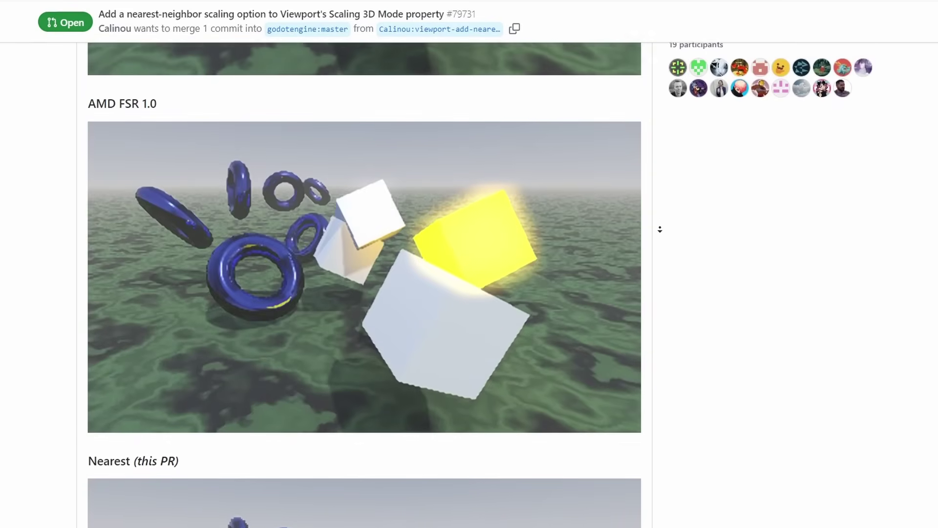
pyautogui.scroll(8, 660, 230)
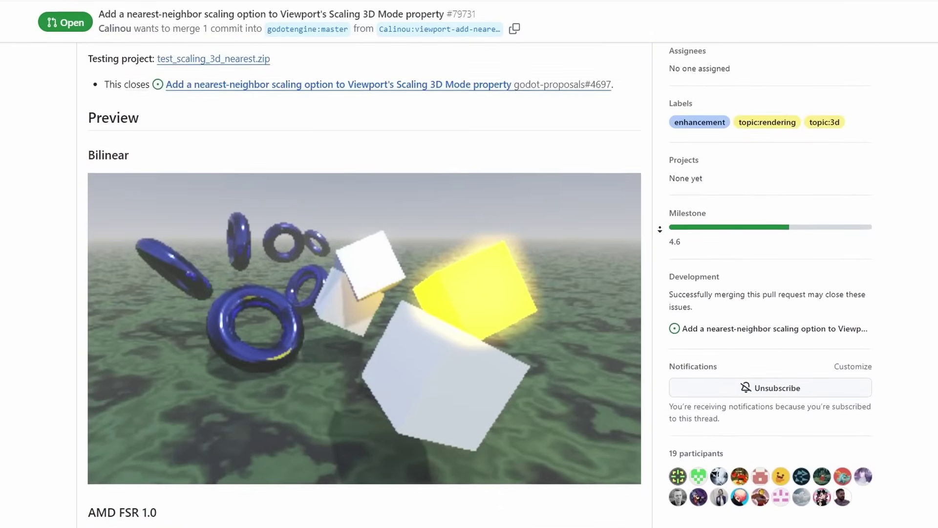
pyautogui.scroll(4, 659, 229)
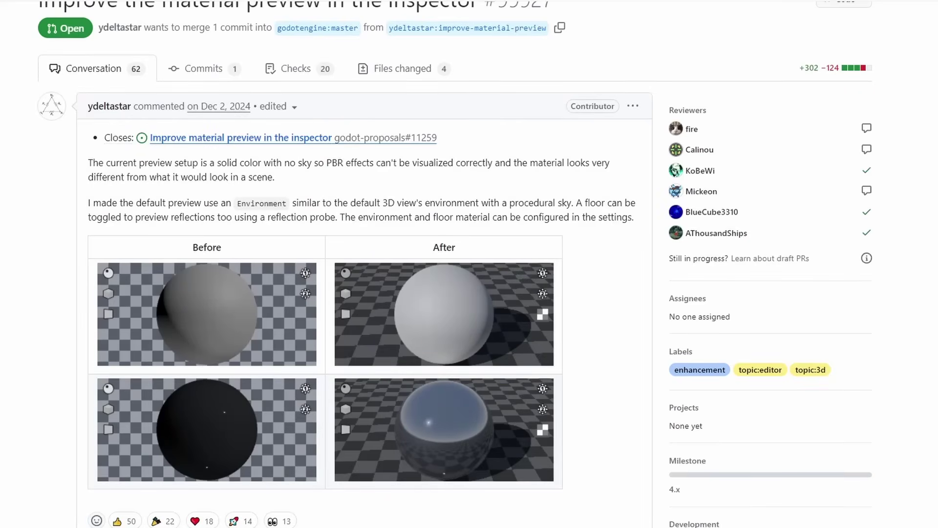
# - Scroll down and back up through the open pull request page
pyautogui.scroll(-20, 364, 293)
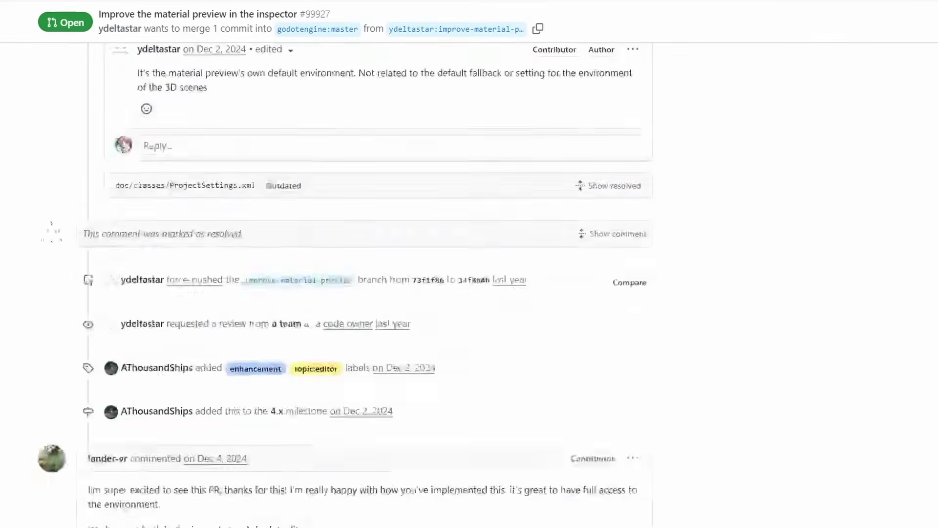
pyautogui.scroll(-20, 364, 294)
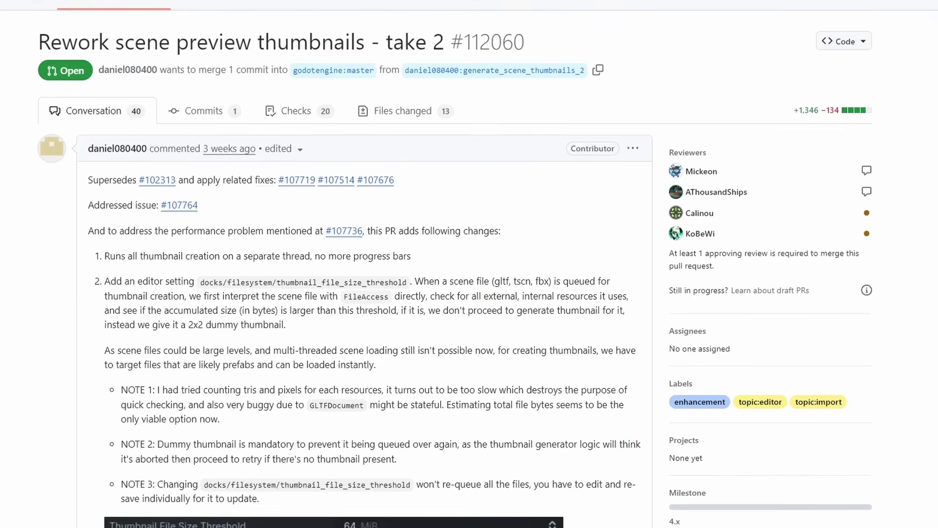
pyautogui.scroll(-13, 470, 263)
pyautogui.scroll(-5, 364, 272)
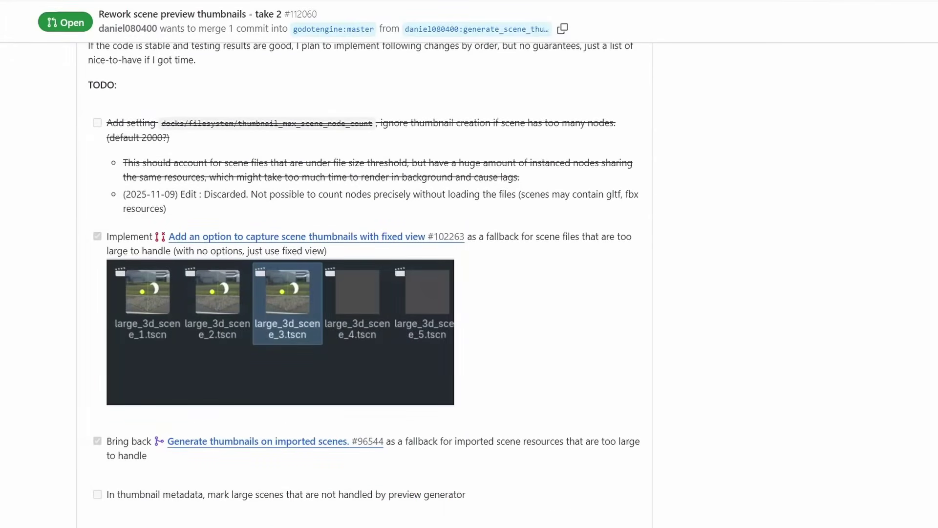
pyautogui.scroll(13, 364, 273)
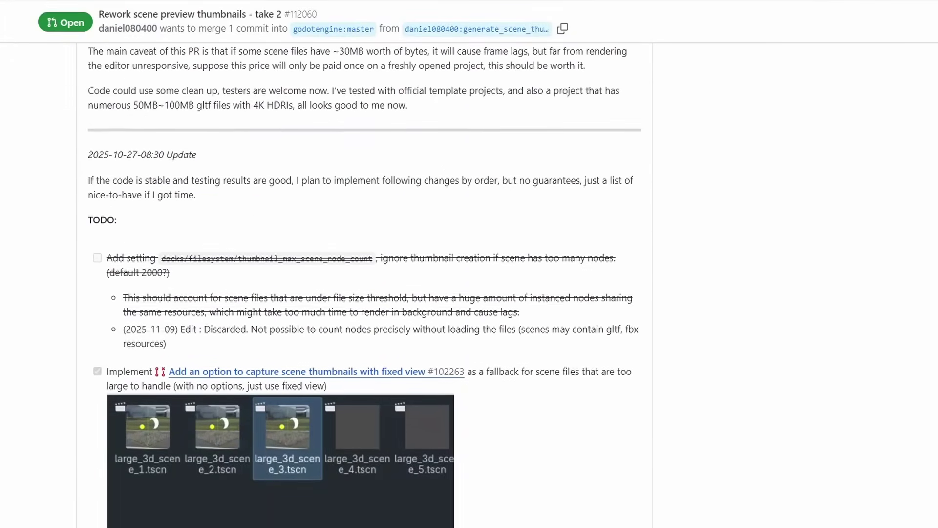
pyautogui.scroll(4, 364, 273)
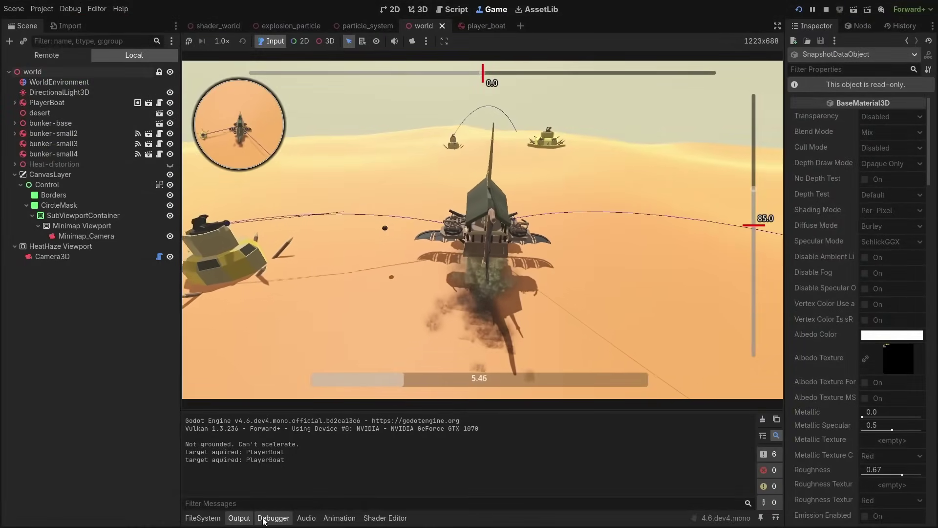
# - Take an ObjectDB snapshot listed by class, then activate the worm's FABRIK3D modifier
pyautogui.click(273, 517)
pyautogui.click(604, 397)
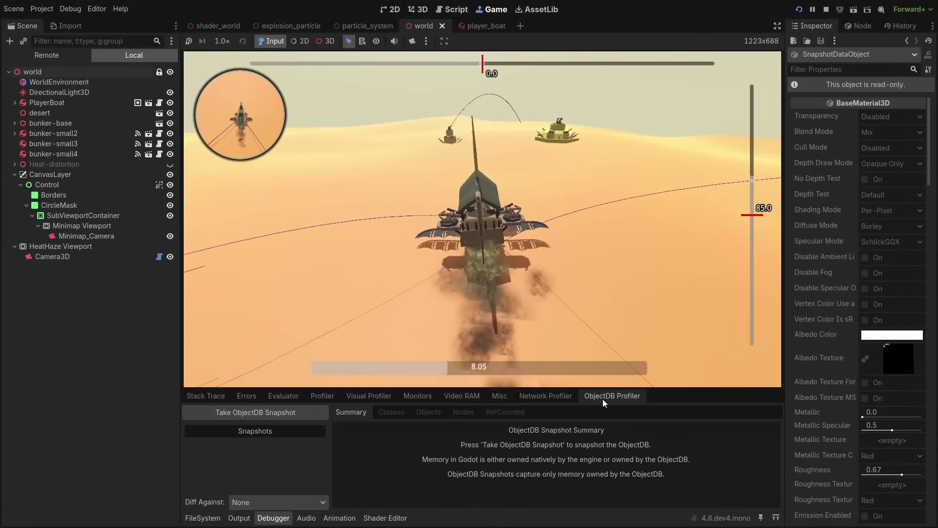
pyautogui.click(287, 412)
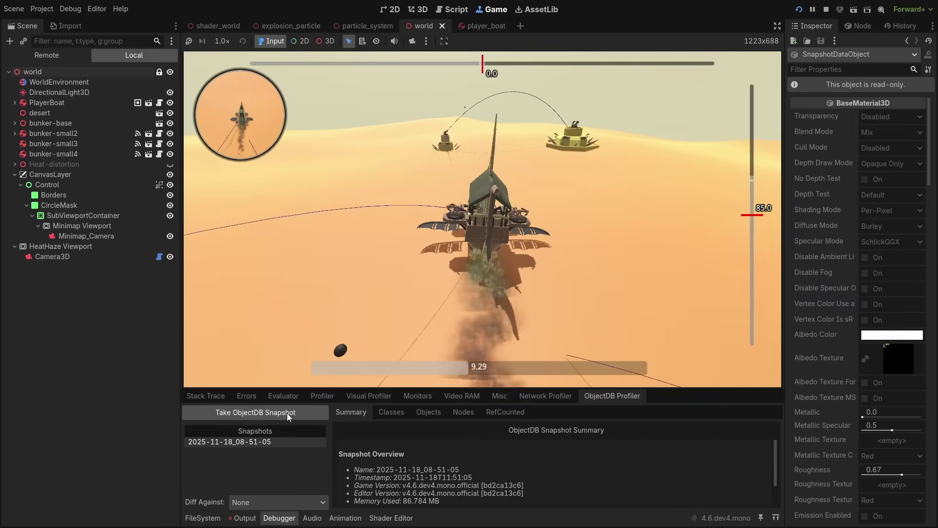
pyautogui.click(400, 413)
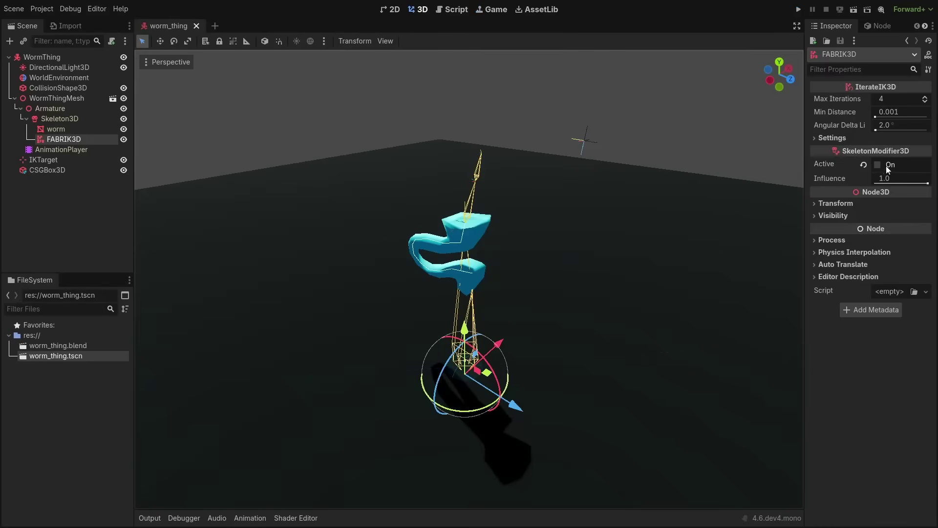
pyautogui.click(879, 166)
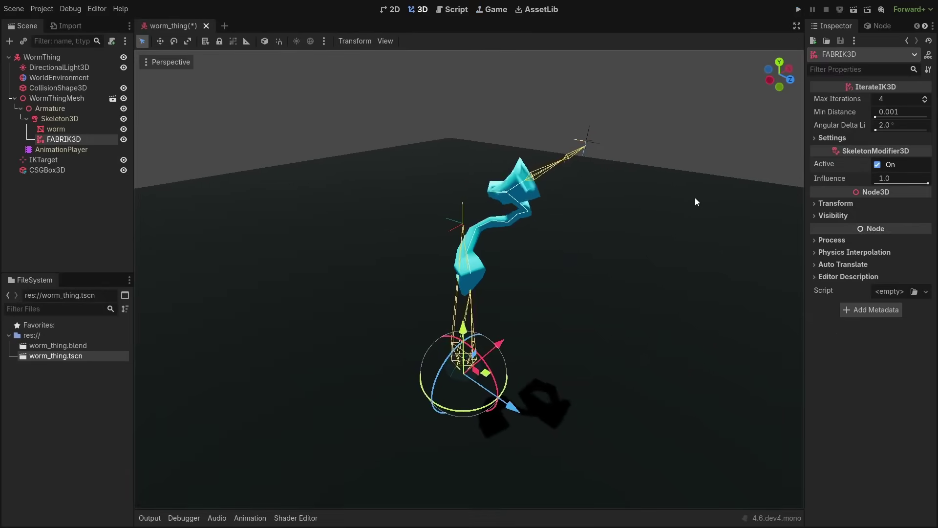